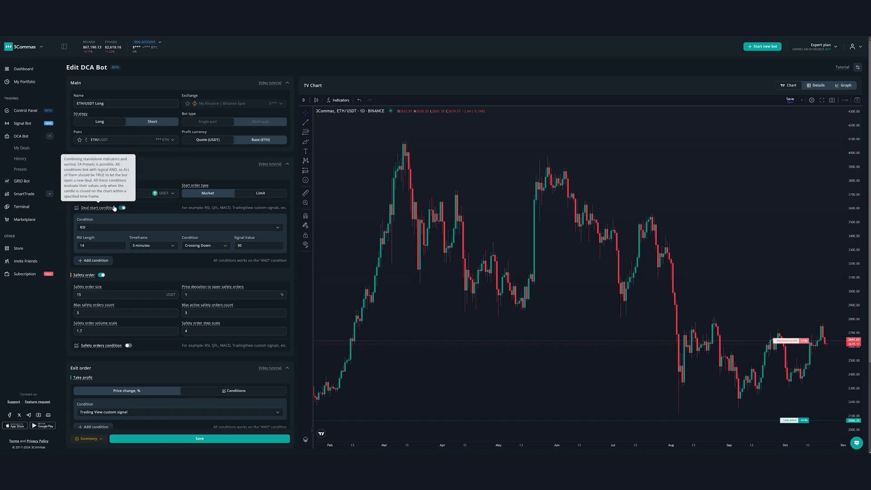
- Toggle the 3Commas deal start condition off and on, and keep take profit on Price change, %
click(121, 208)
click(122, 208)
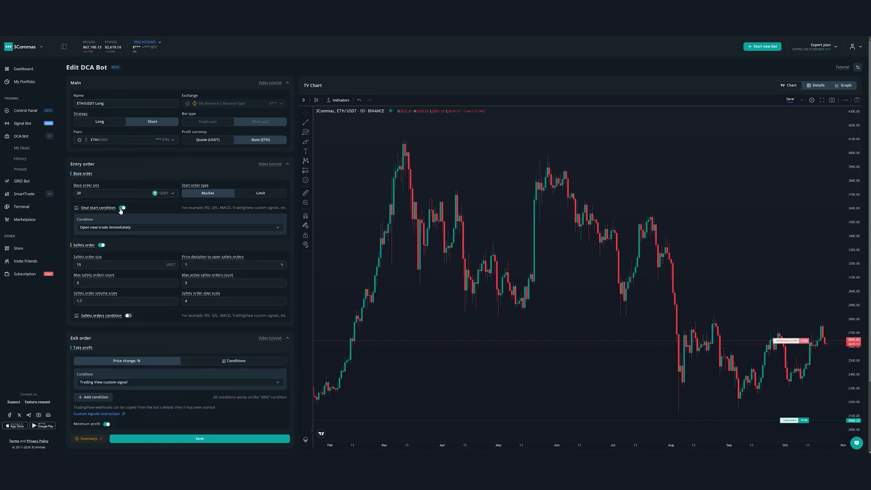
click(203, 360)
click(174, 361)
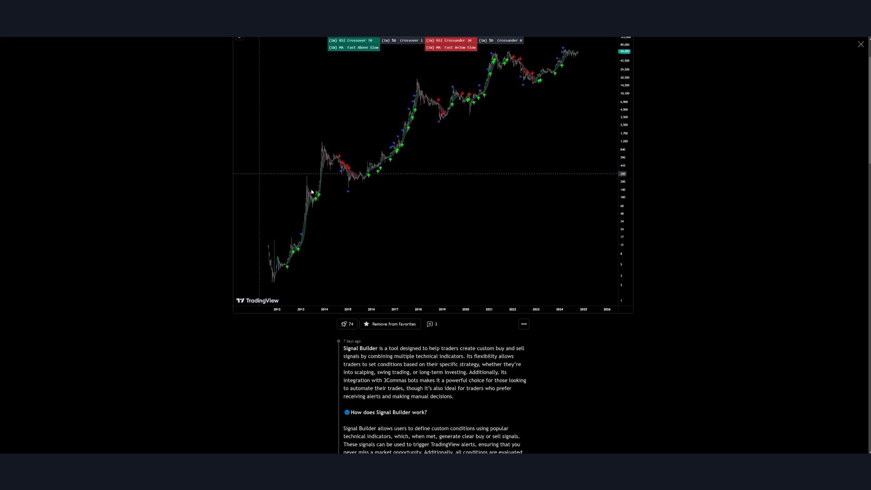
- From the BTCUSD chart, bring up Indicators, Metrics & Strategies showing the favourited Signal Builder
scroll(433, 244, up, 2)
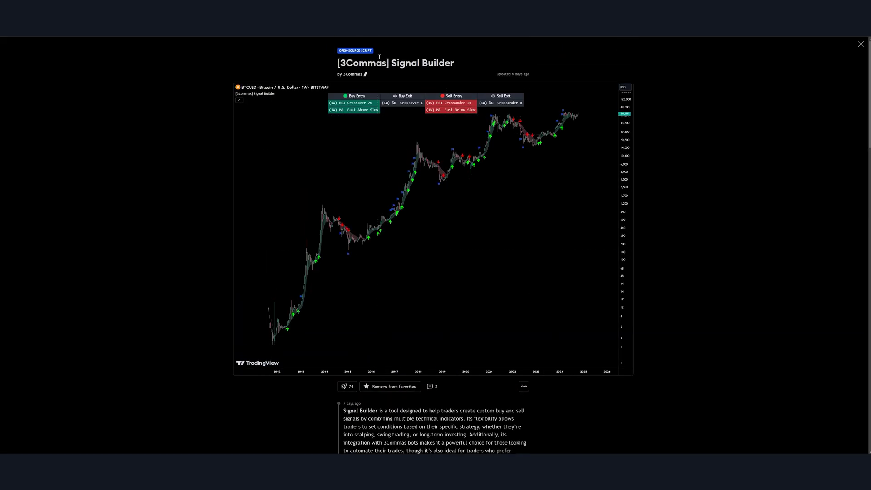
mouse_move(346, 77)
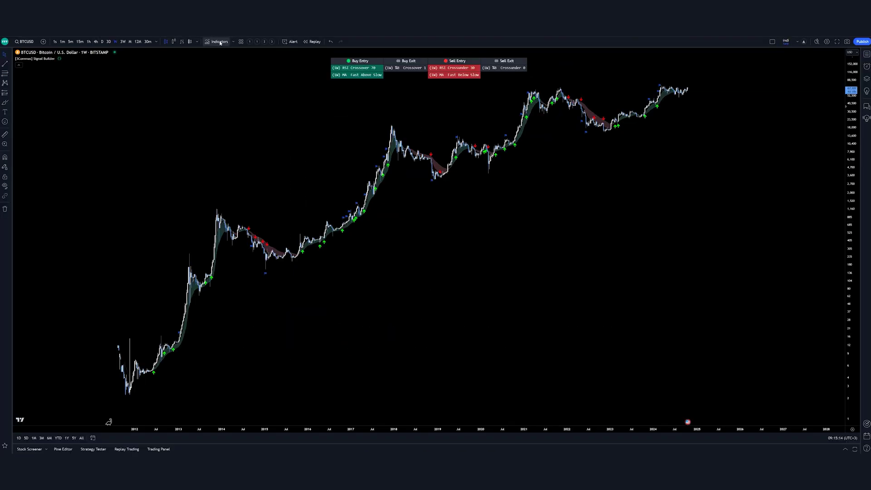
click(220, 42)
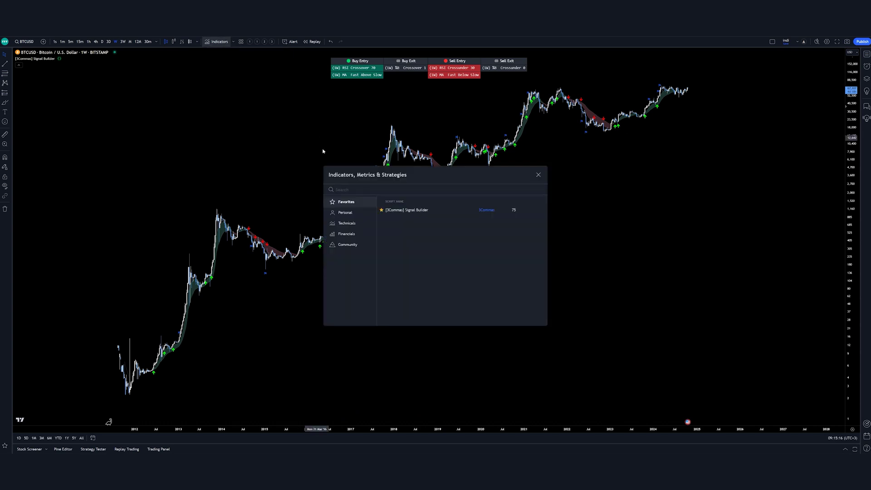
- Add Signal Builder to the chart, then set the 3Commas start condition to RSI 14 Crossing Down
click(425, 212)
key(Escape)
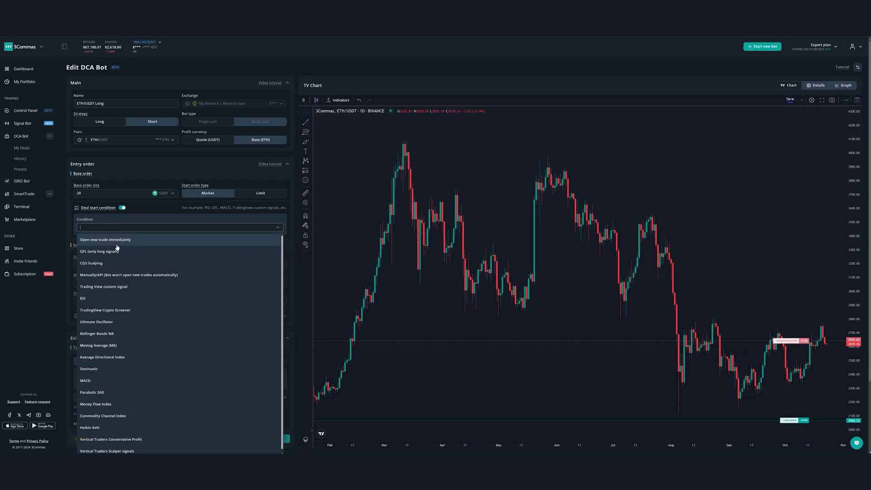
click(97, 298)
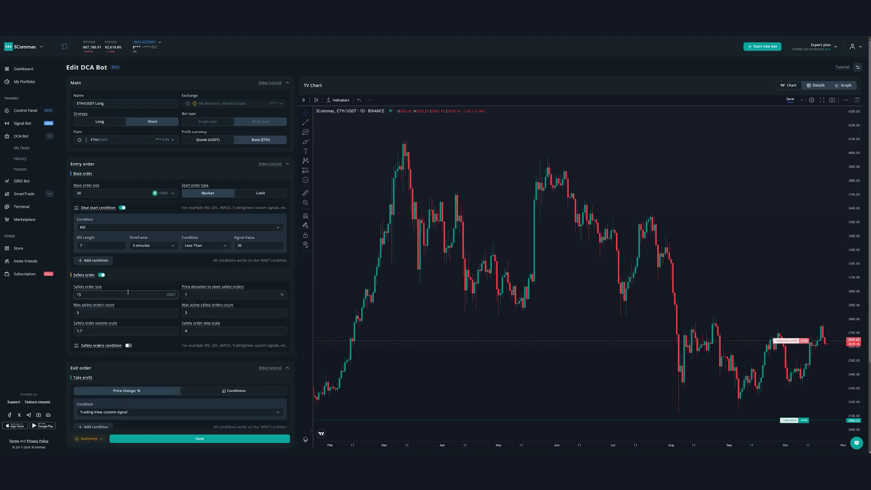
click(91, 249)
click(221, 247)
click(208, 282)
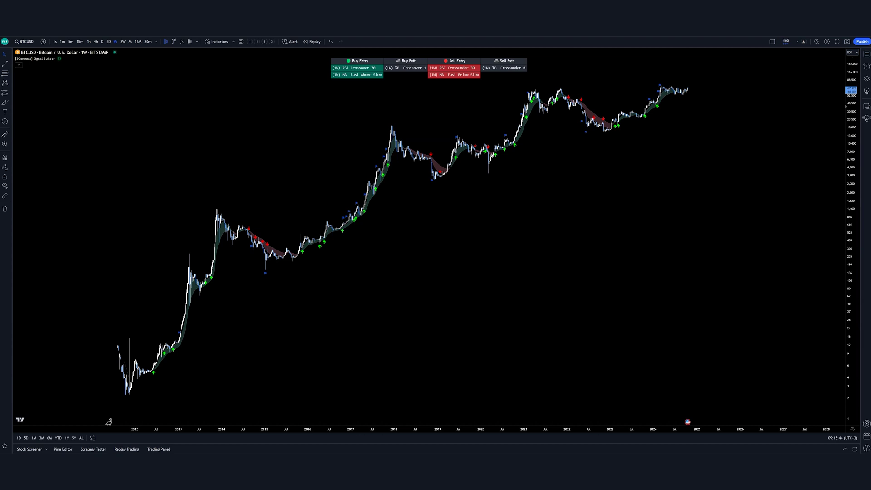
- In Signal Builder settings, turn off the RSI sell entry and Bollinger Bands sell exit signals
double_click(412, 60)
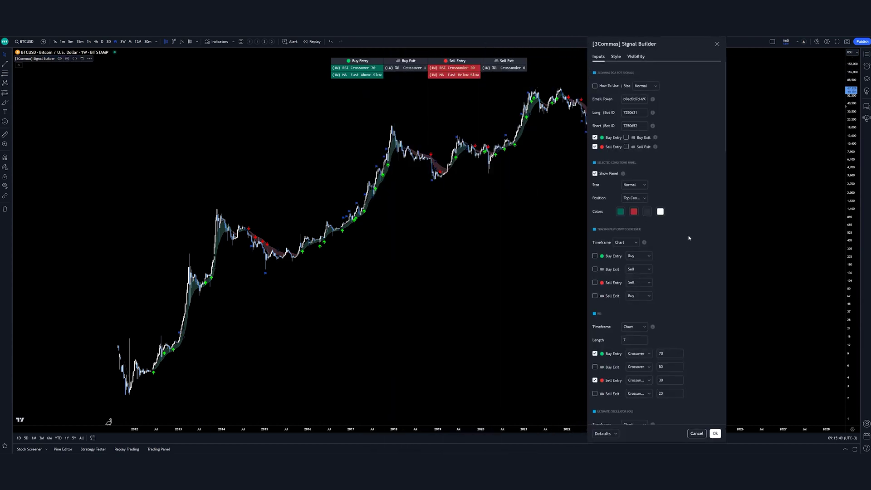
scroll(634, 239, down, 4)
click(595, 193)
scroll(601, 216, down, 4)
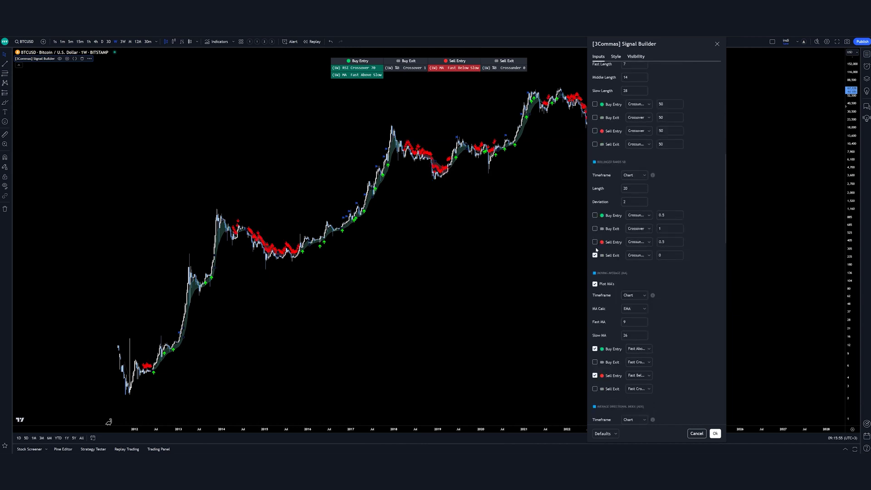
click(595, 255)
scroll(595, 263, down, 3)
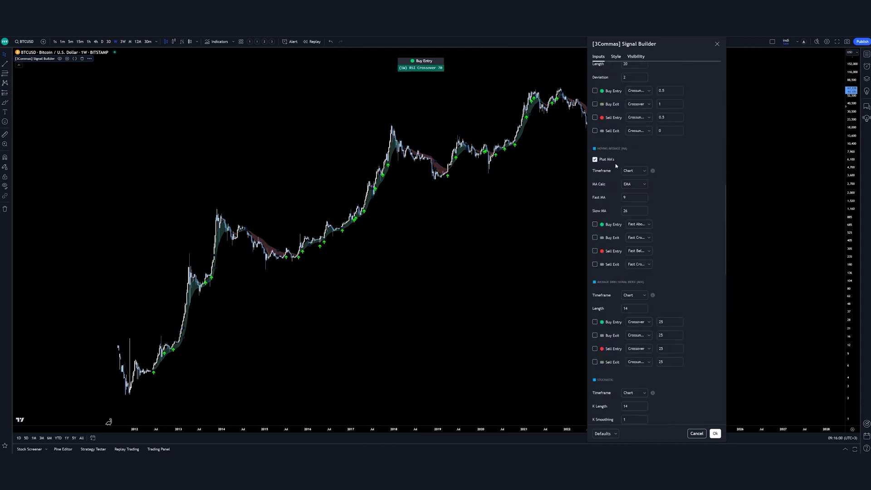
scroll(628, 171, up, 7)
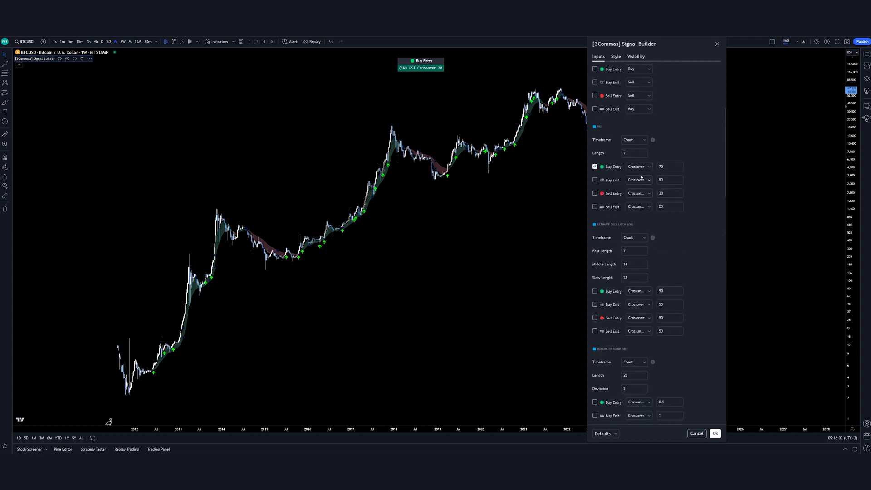
- Set the RSI buy entry to Crossunder with threshold 30 and apply the settings
click(647, 167)
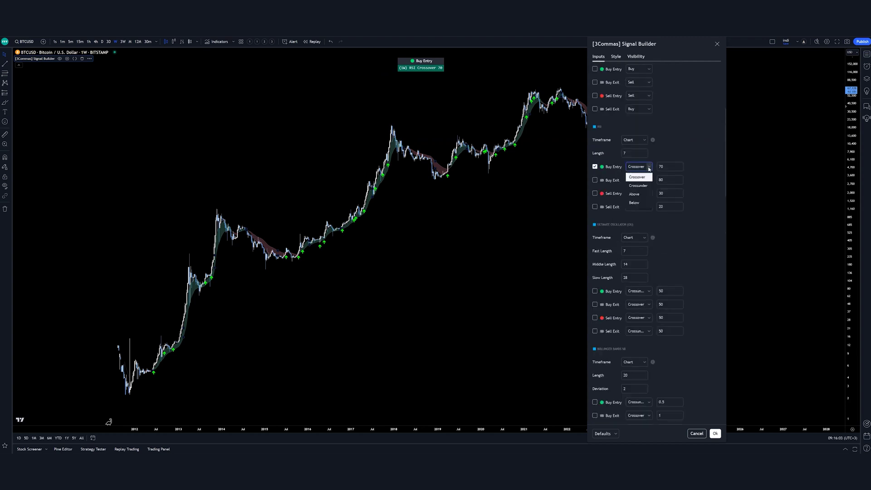
click(640, 186)
click(666, 167)
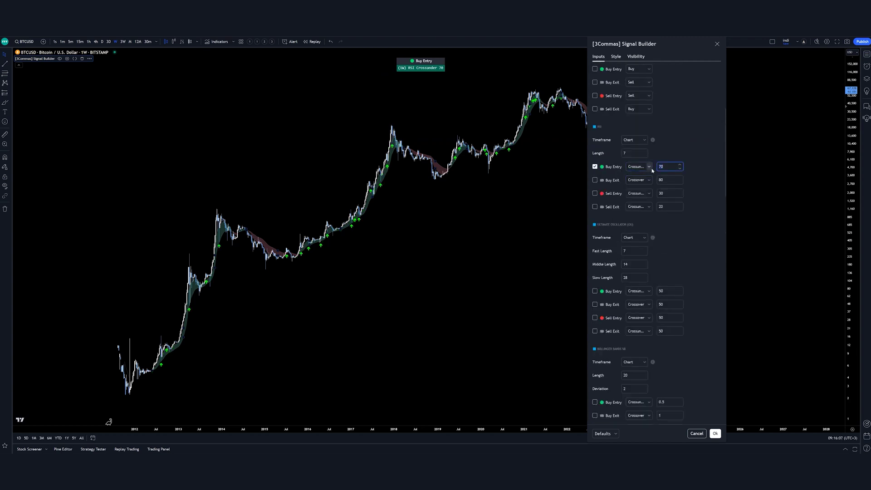
click(634, 155)
key(Return)
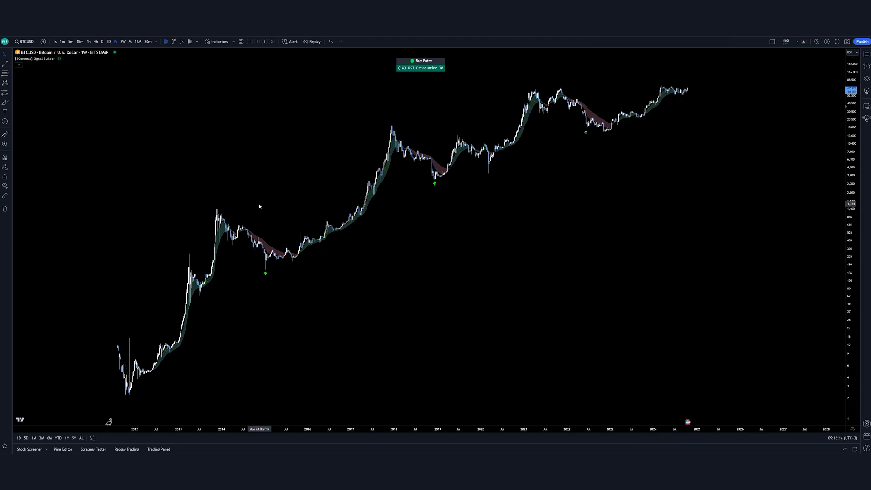
- Add Condition 2 as Moving Average (MA) with the Greater Than comparison
mouse_move(68, 61)
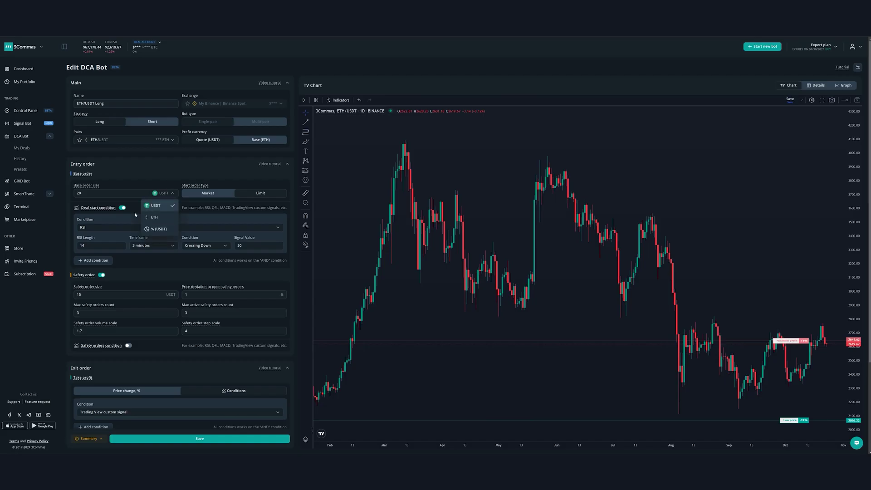
click(97, 263)
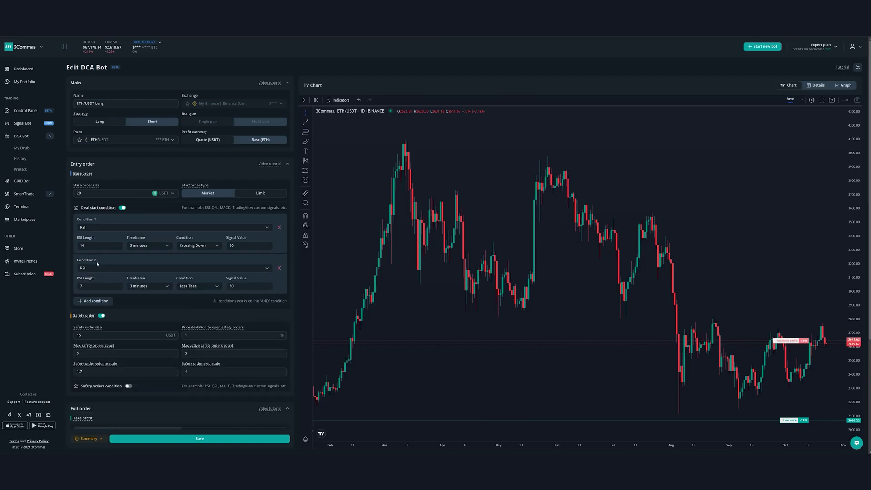
click(106, 268)
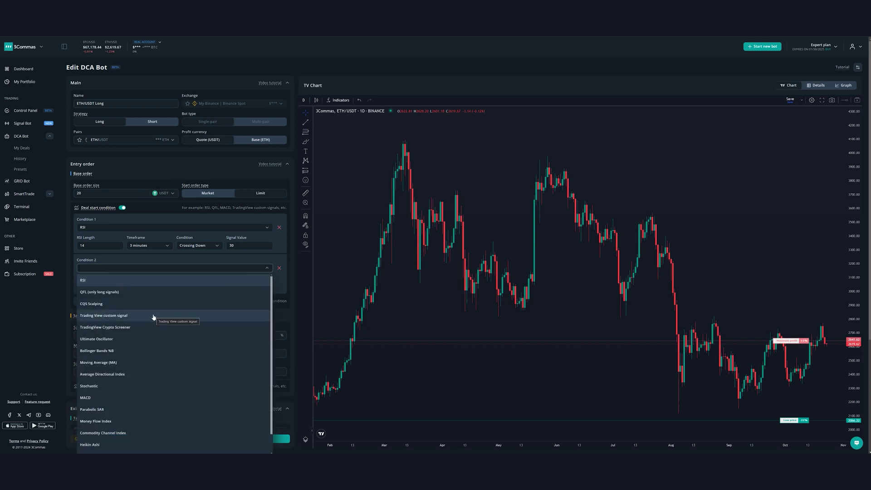
click(122, 367)
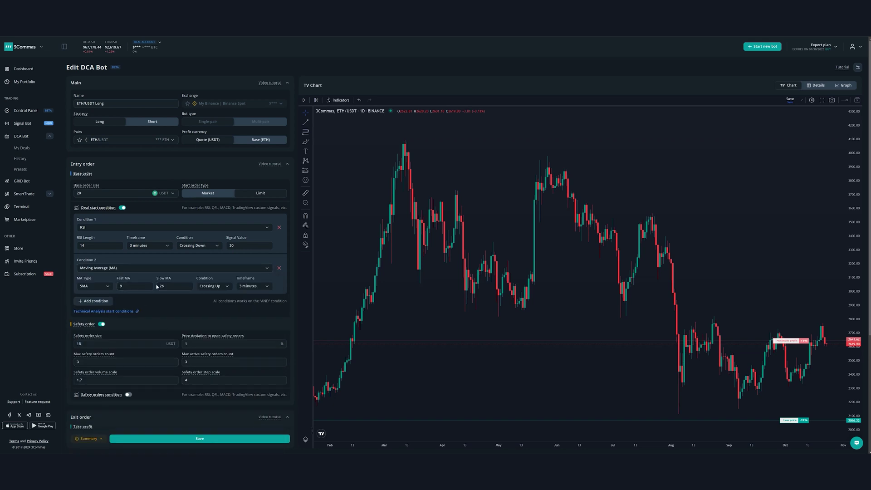
click(217, 289)
click(213, 309)
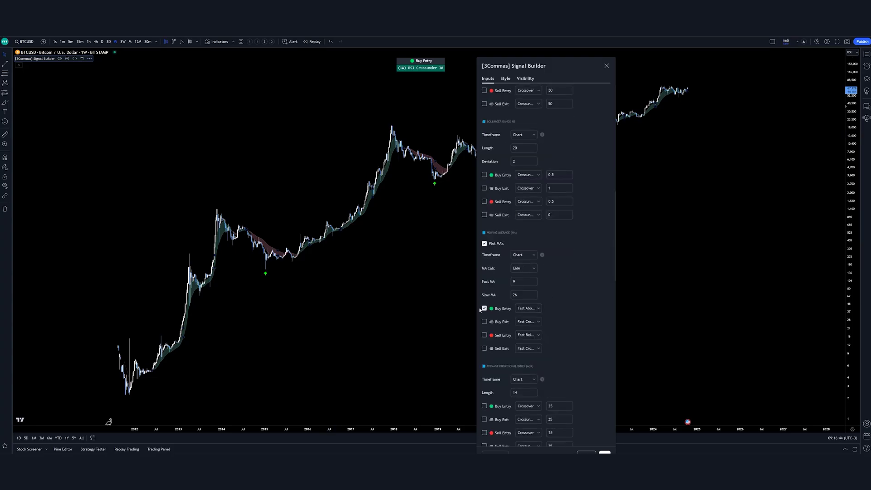
- Enable the Moving Average Fast Above Slow buy entry and confirm with Ok
click(526, 309)
click(380, 310)
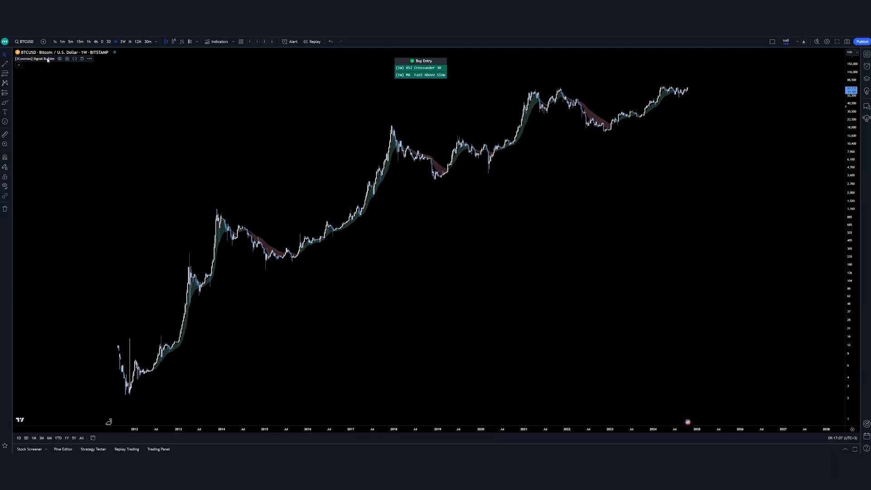
- Open Signal Builder settings, move them off the chart, review inputs, and apply
click(67, 58)
drag(452, 57, 666, 63)
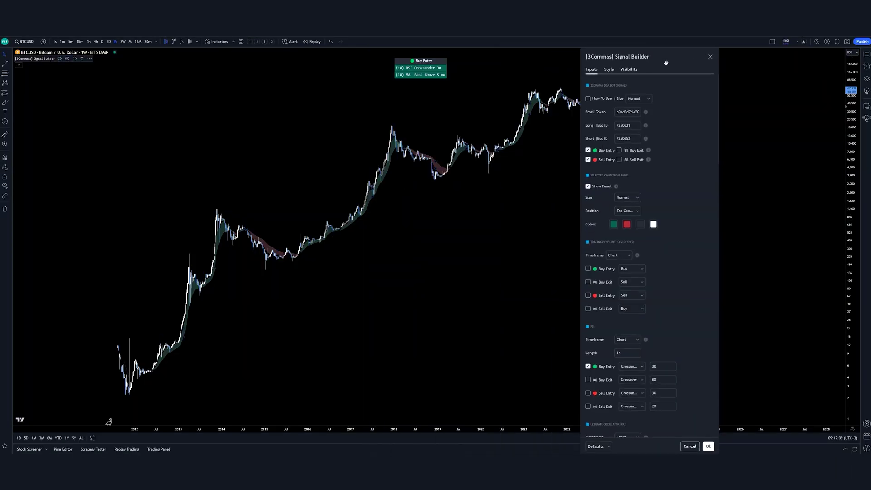
scroll(646, 222, down, 3)
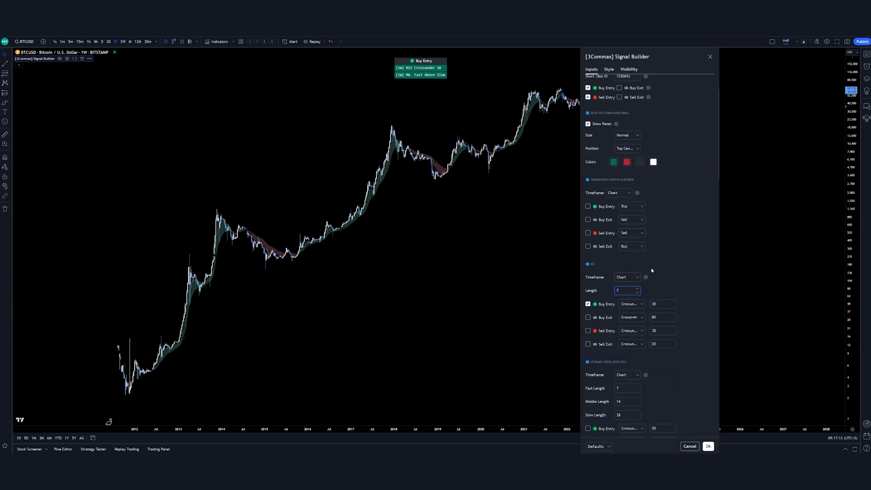
key(Return)
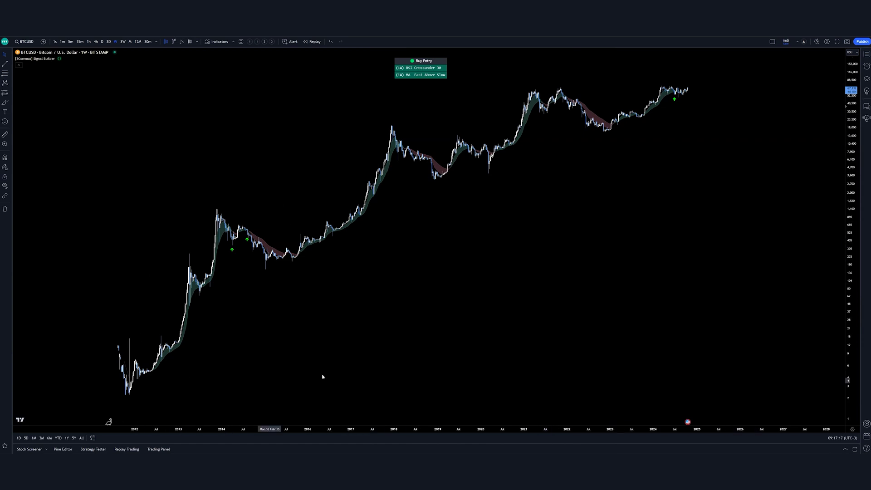
- Switch the BTCUSD chart to the daily interval and shift the view slightly left
click(104, 42)
scroll(502, 233, down, 5)
scroll(502, 233, down, 5)
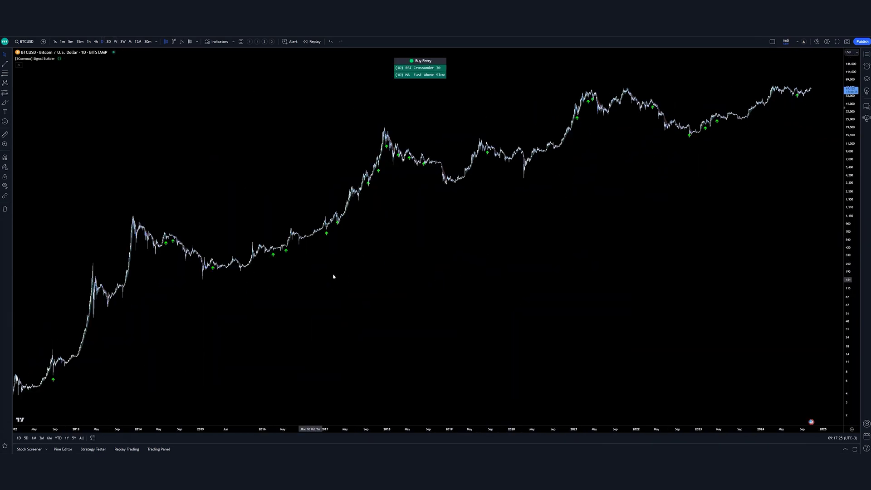
drag(579, 237, 556, 232)
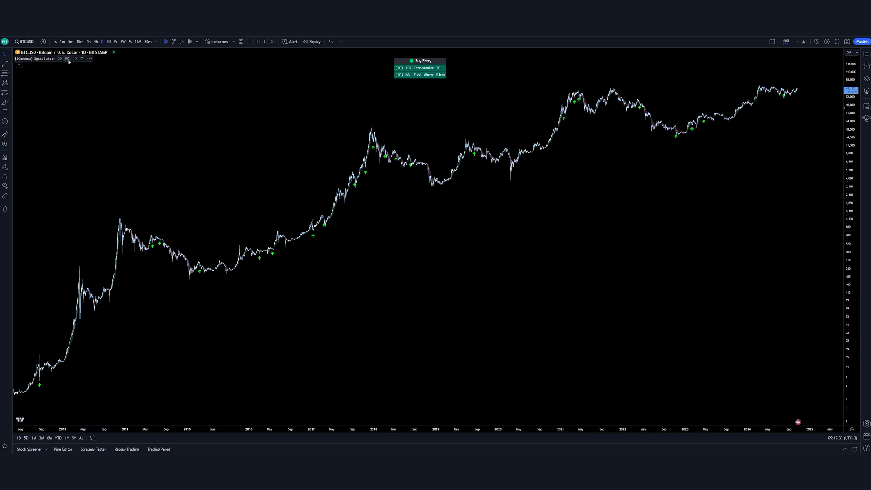
- Scroll the Signal Builder inputs down through the Stochastic, MACD and Parabolic SAR sections
click(68, 59)
scroll(431, 218, down, 10)
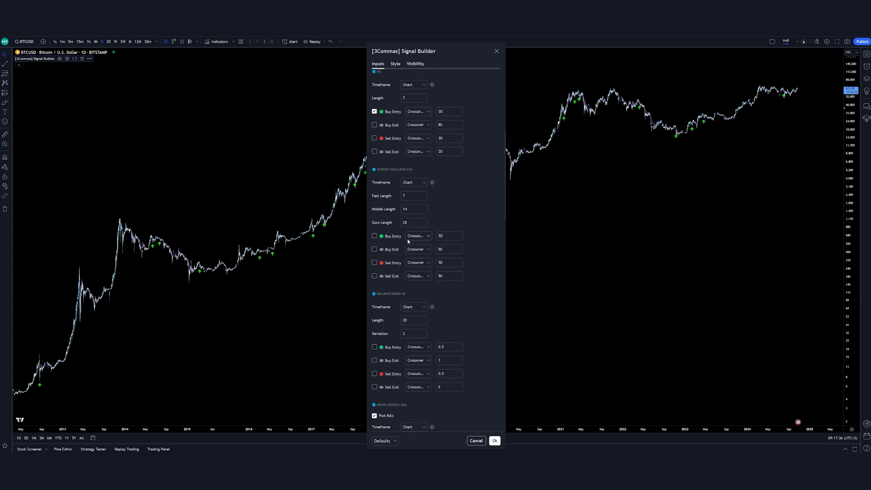
scroll(408, 241, down, 10)
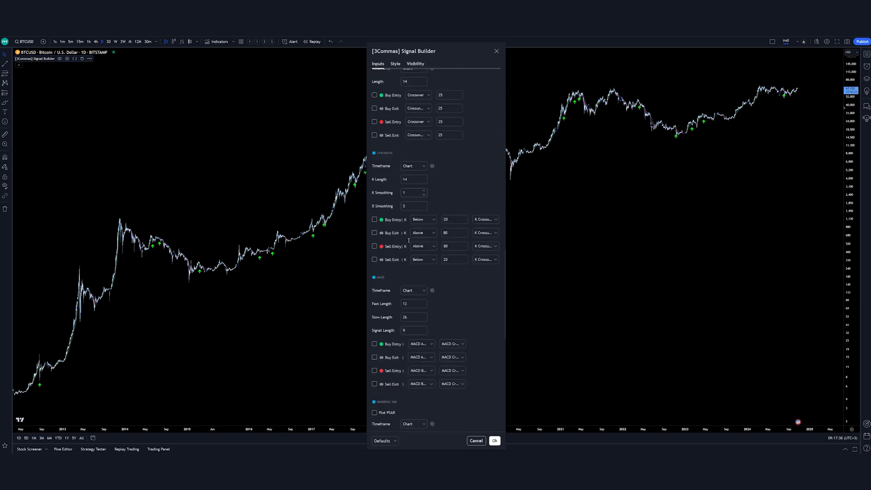
scroll(408, 241, down, 2)
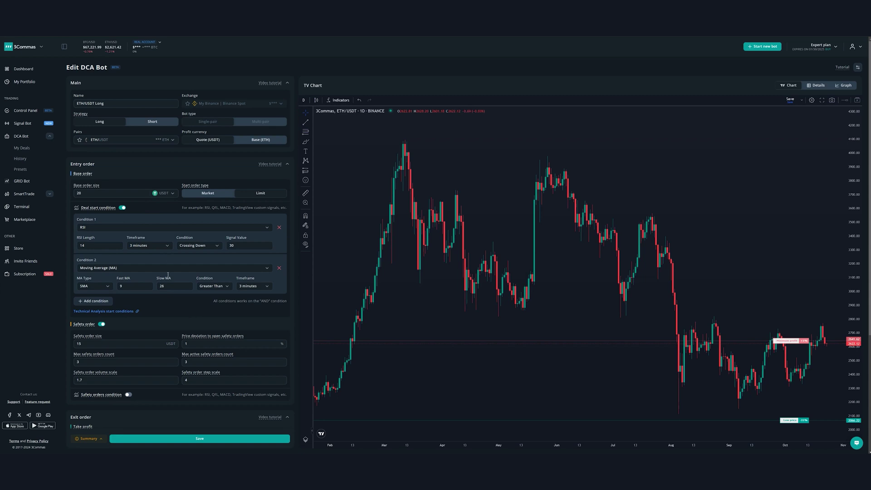
- Check the 3Commas Slow MA length of 26, then return to the TradingView chart
click(161, 286)
click(393, 440)
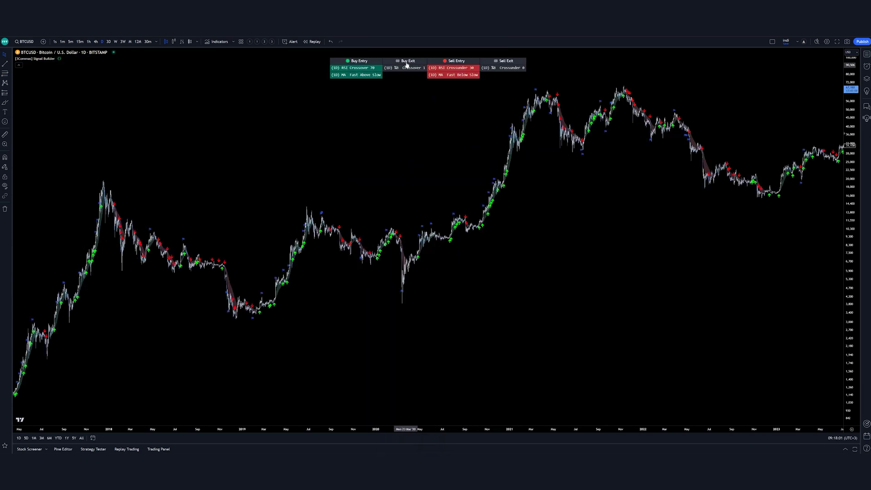
- Briefly open Signal Builder settings to review the conditions, then close them
scroll(499, 68, down, 3)
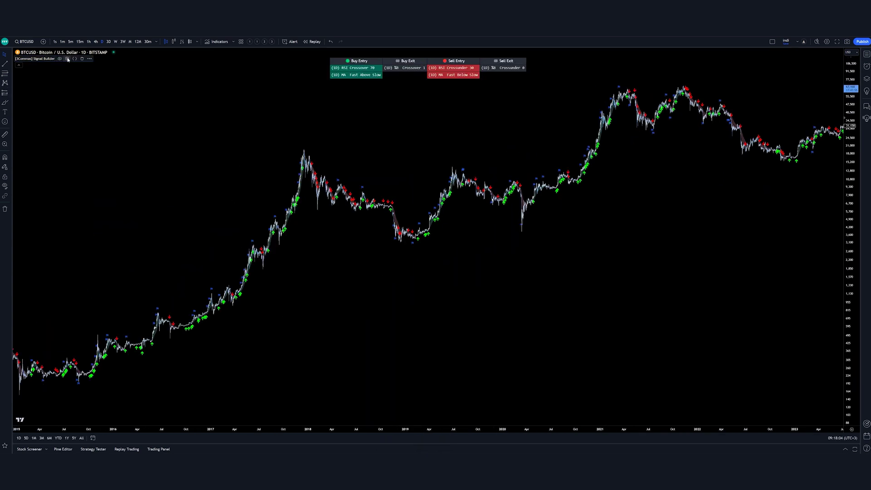
click(68, 59)
scroll(413, 223, down, 5)
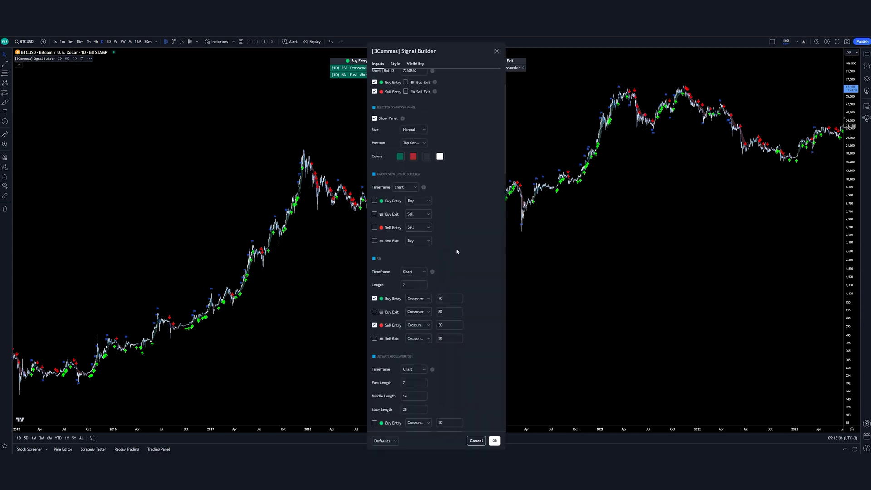
key(Escape)
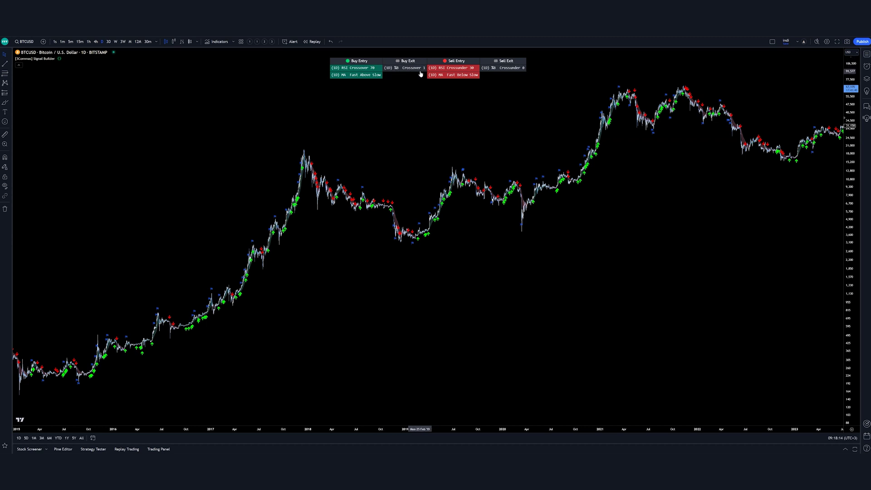
scroll(558, 280, up, 3)
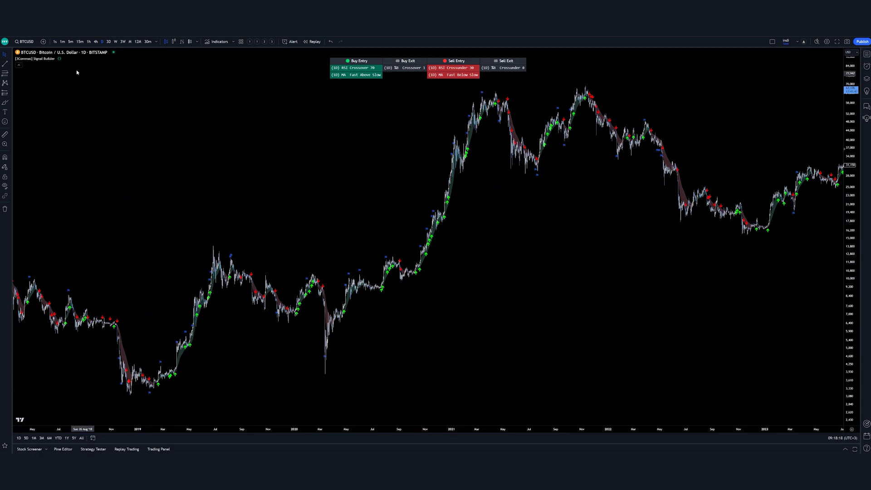
- In the Style tab, colour the Label Buy Exit markers green and close the settings
click(67, 59)
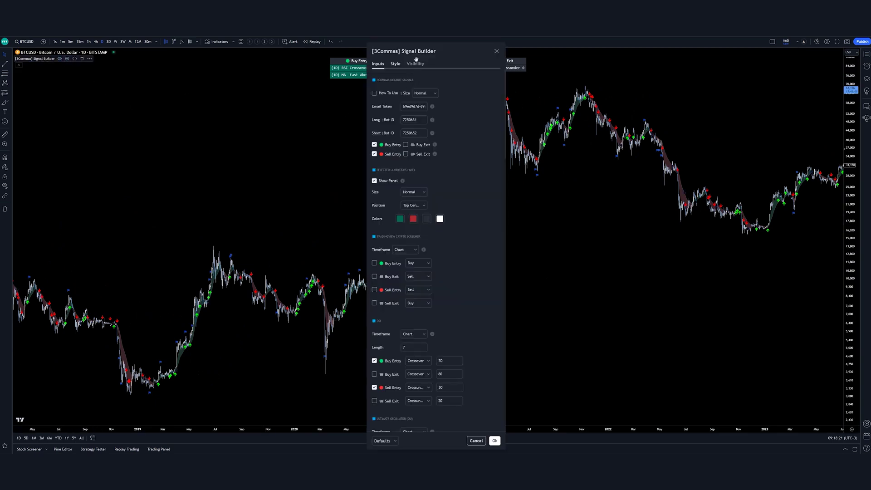
drag(416, 59, 634, 61)
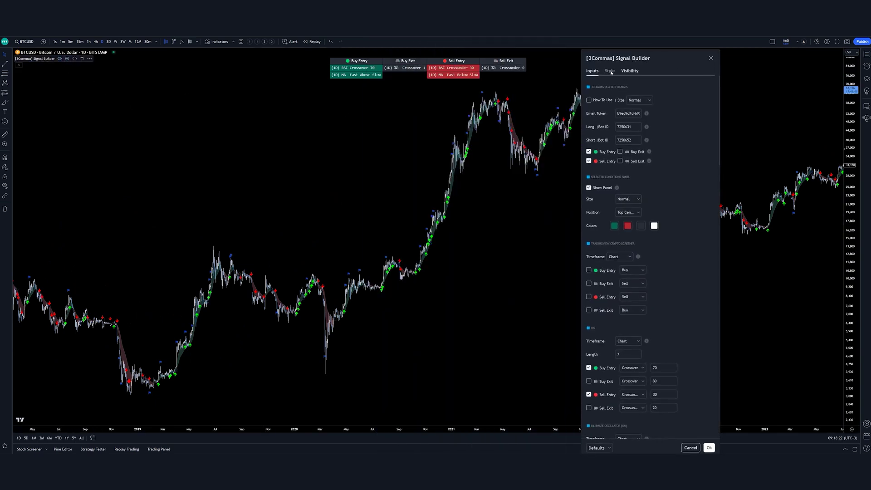
click(610, 71)
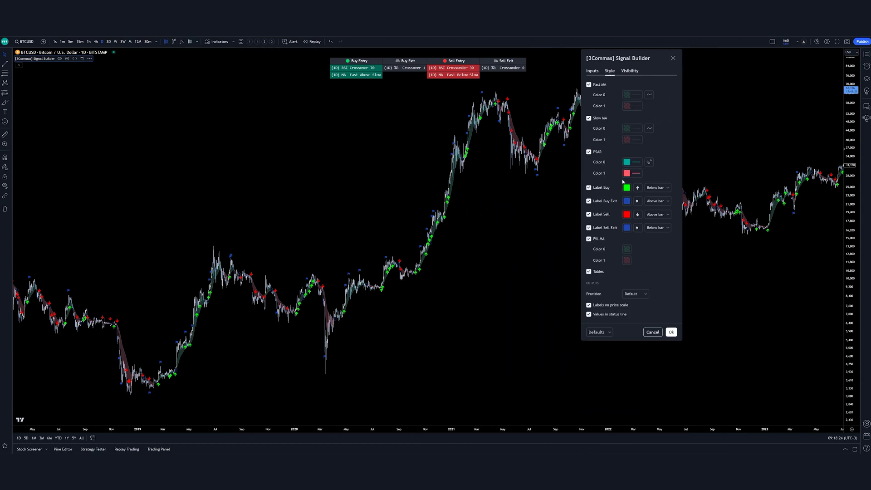
click(627, 201)
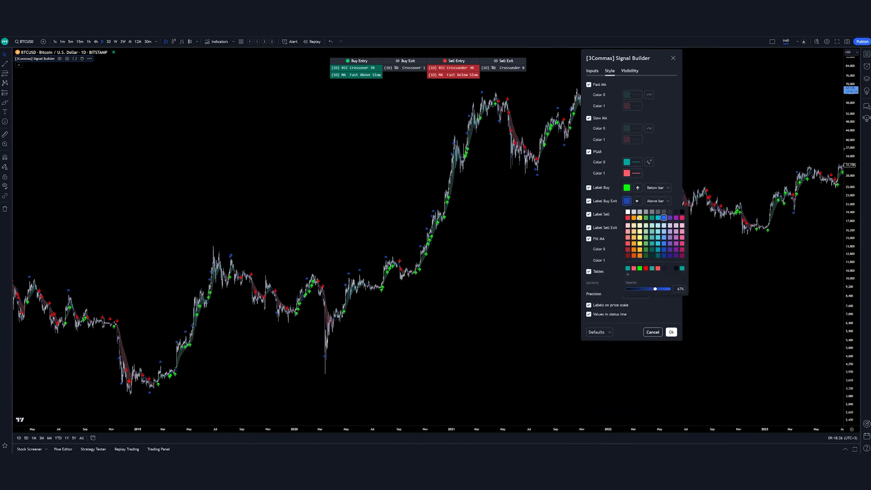
click(639, 218)
click(646, 218)
click(456, 281)
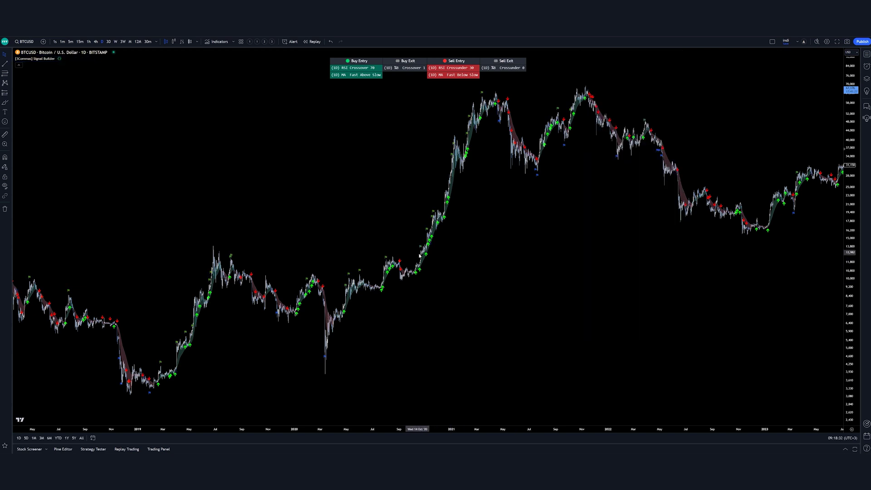
- Colour the Label Sell Exit markers red and close the style settings
click(66, 59)
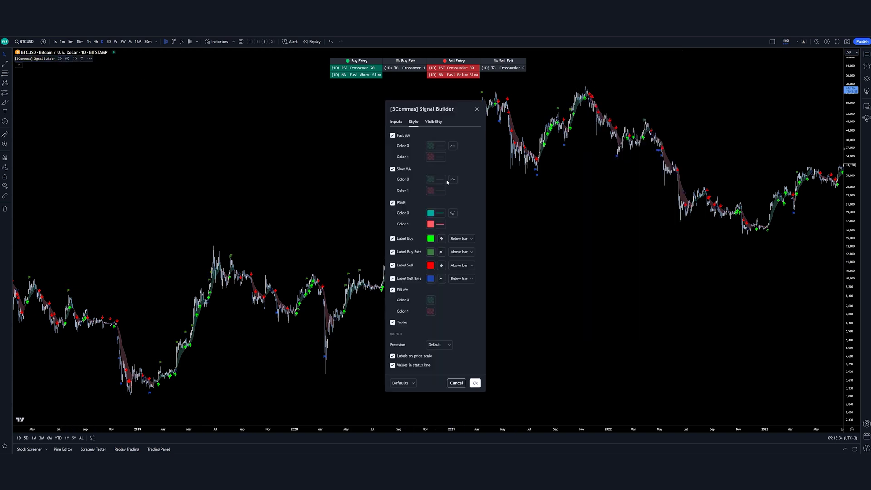
drag(439, 130, 714, 116)
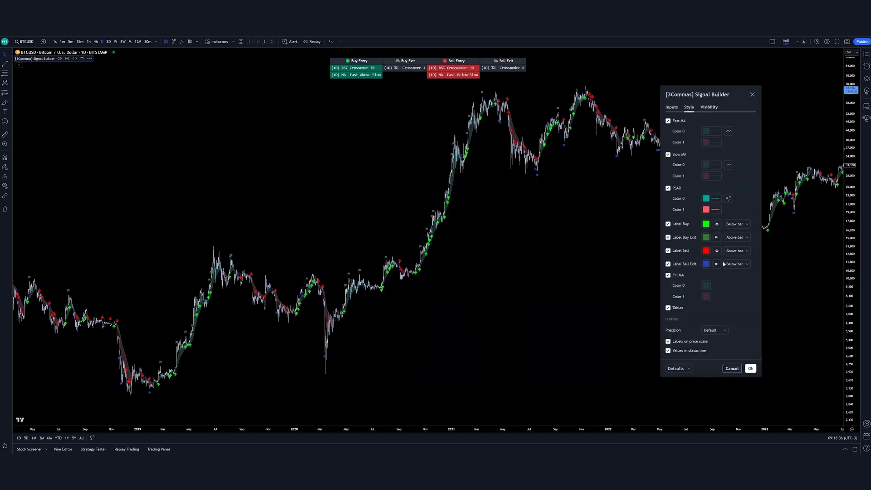
click(706, 264)
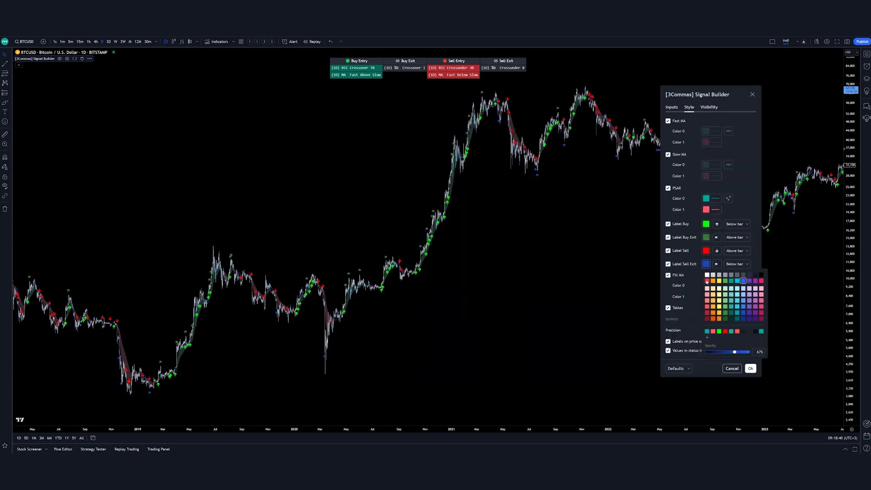
click(706, 281)
click(560, 250)
scroll(443, 222, up, 3)
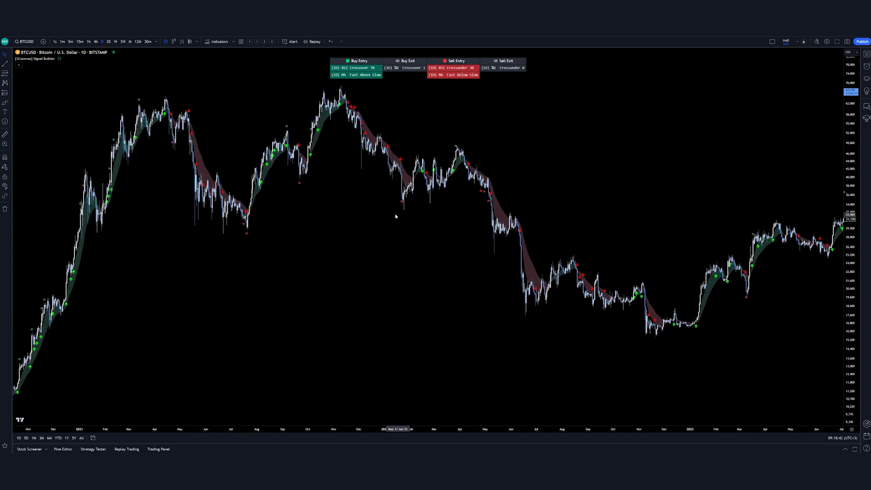
- Set the 3Commas take-profit condition to Bollinger Bands %B, Crossing Up 1.00 (period 20, deviation 2)
scroll(385, 204, up, 3)
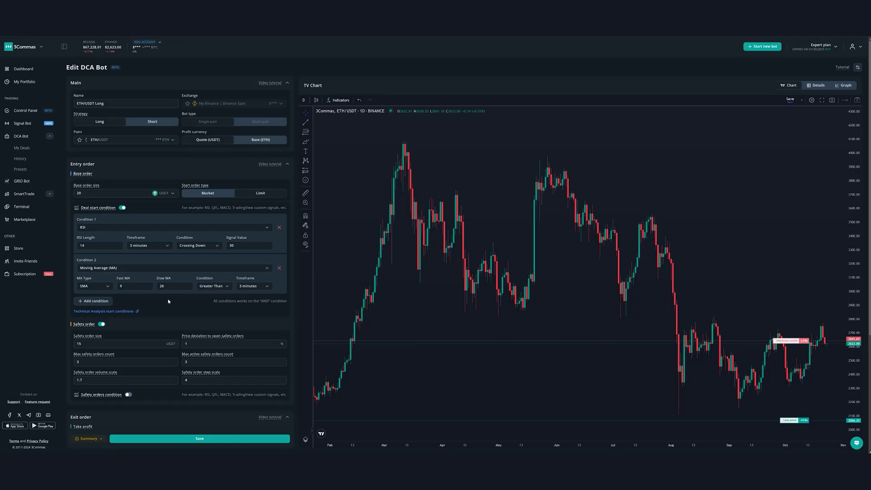
scroll(164, 309, down, 2)
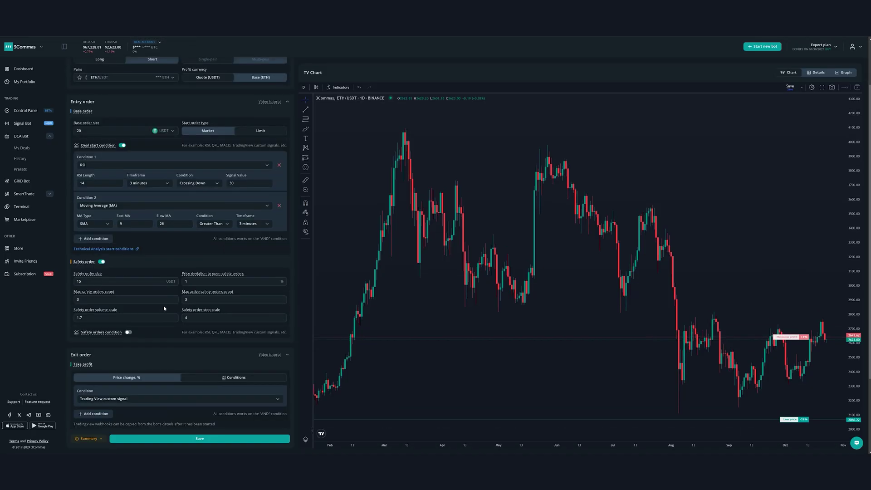
scroll(197, 378, down, 3)
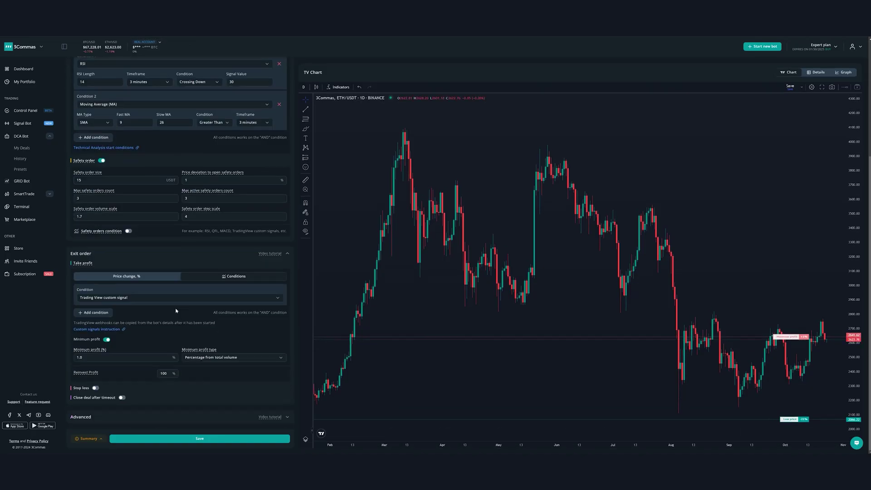
click(177, 301)
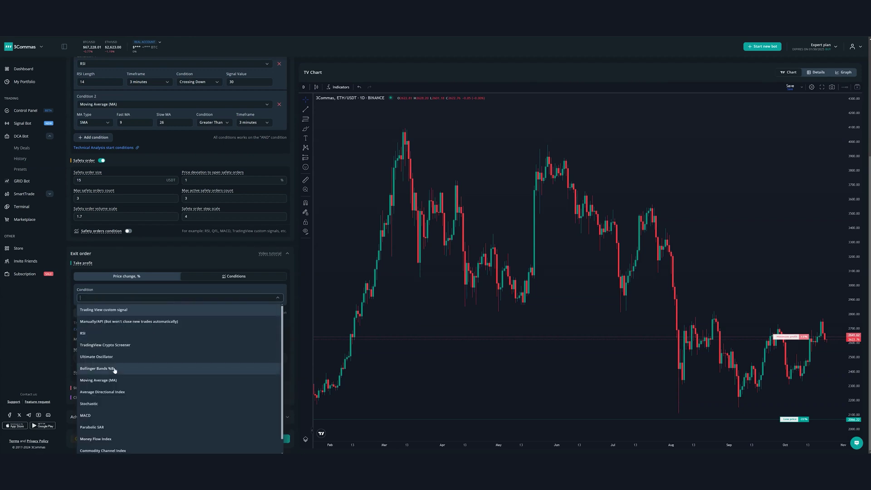
scroll(116, 371, down, 1)
click(131, 354)
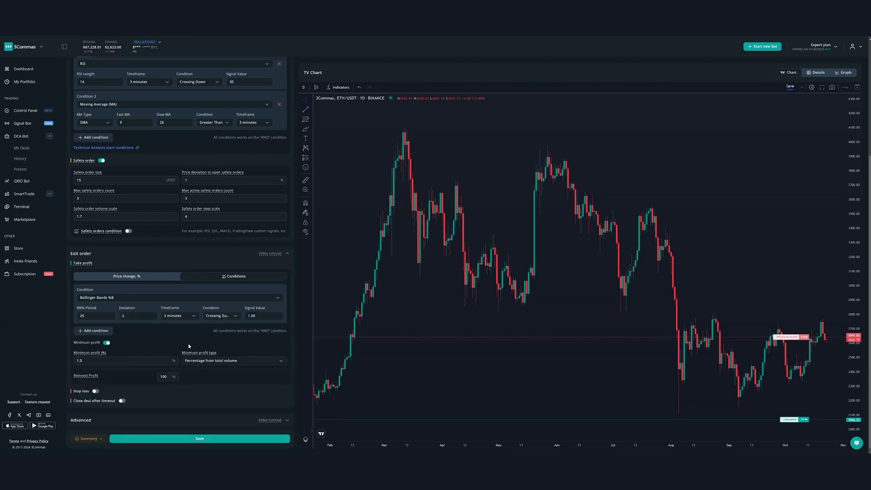
scroll(218, 179, up, 5)
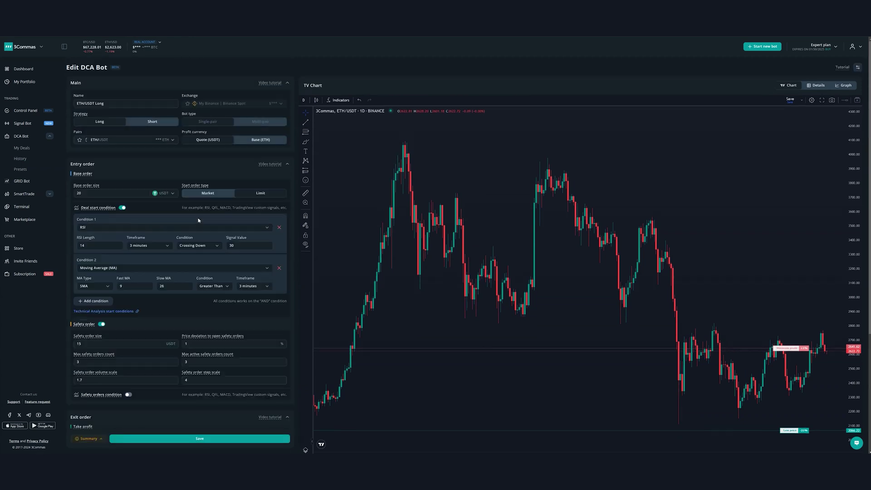
scroll(136, 200, down, 5)
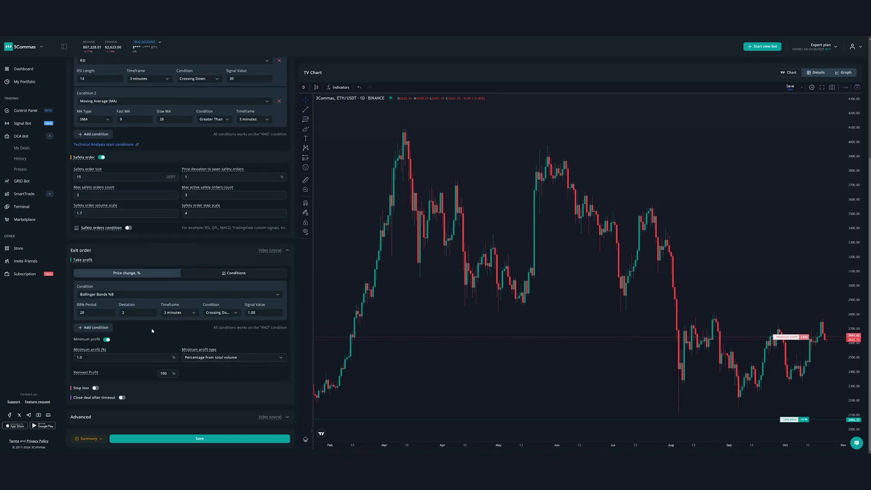
click(222, 313)
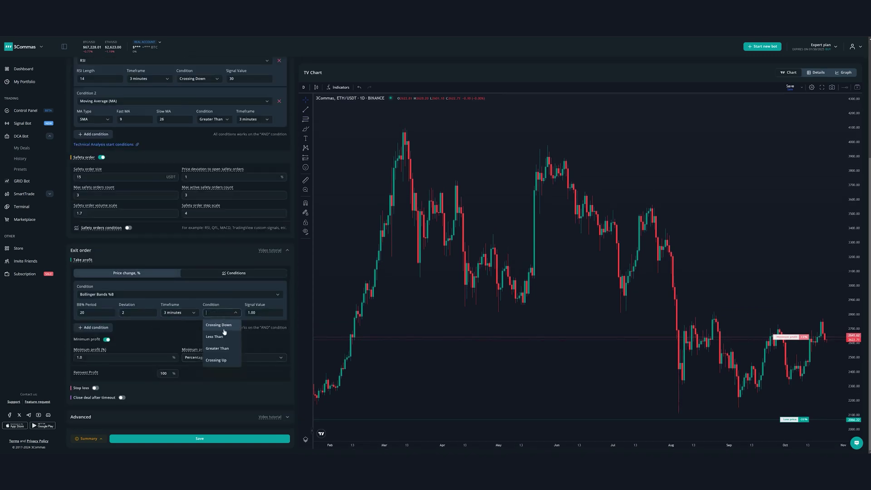
click(216, 359)
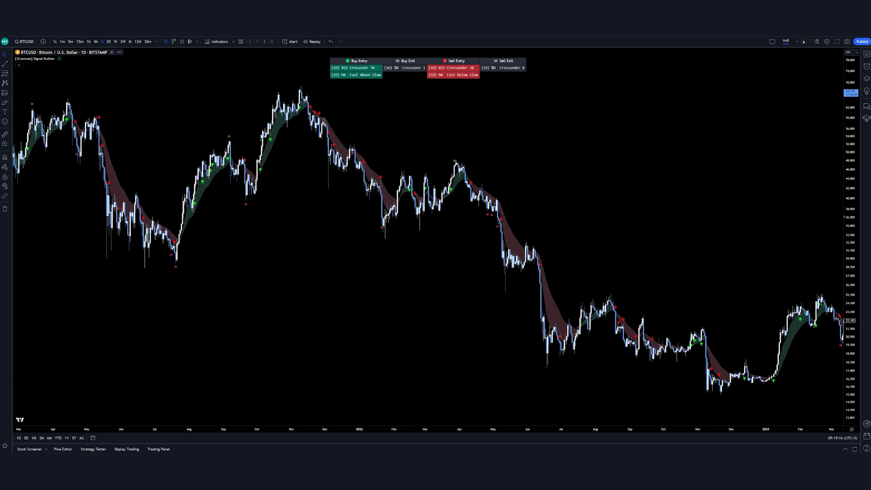
- Untick the Bollinger Bands Buy Exit and Sell Exit signals in the Signal Builder inputs
scroll(352, 249, down, 5)
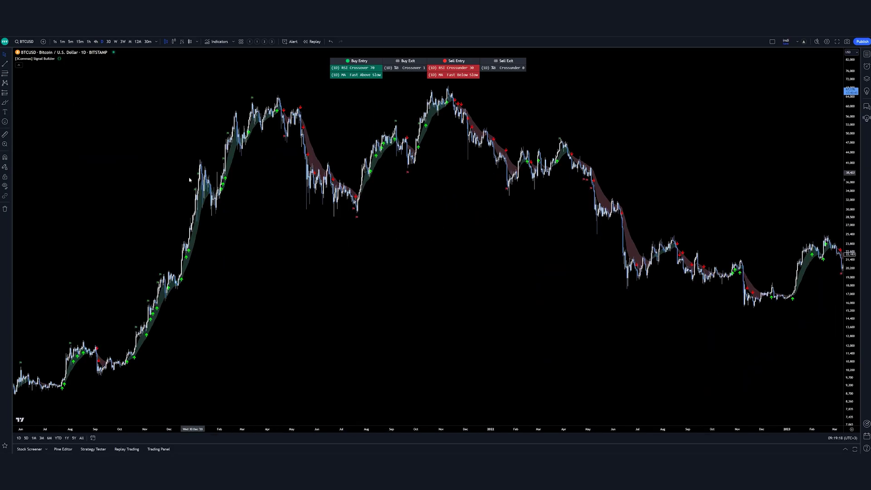
scroll(356, 292, down, 3)
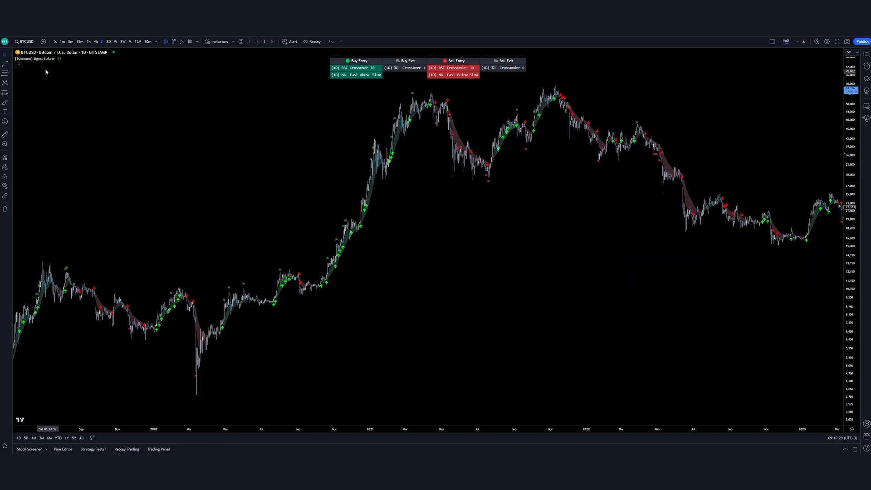
click(67, 58)
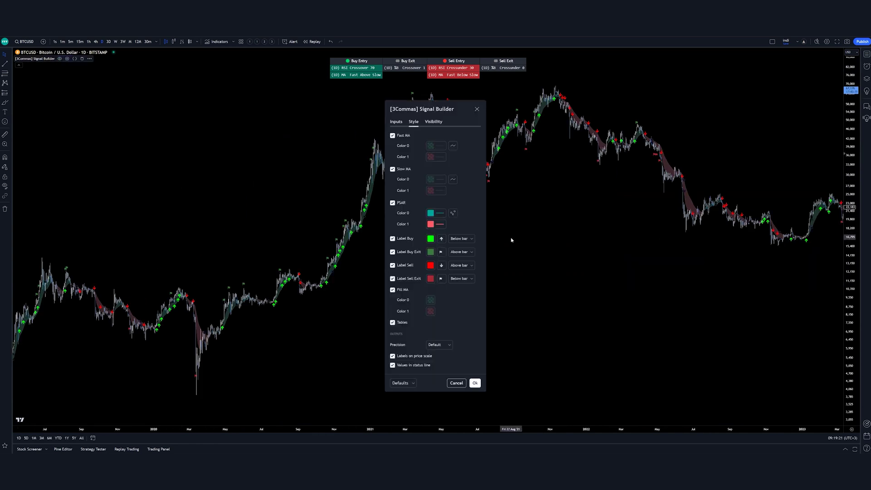
click(397, 124)
scroll(482, 270, down, 5)
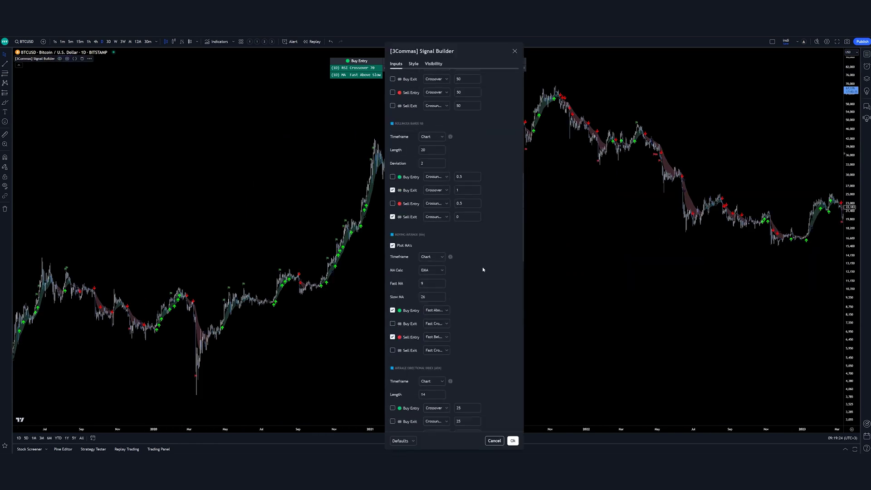
scroll(482, 269, down, 3)
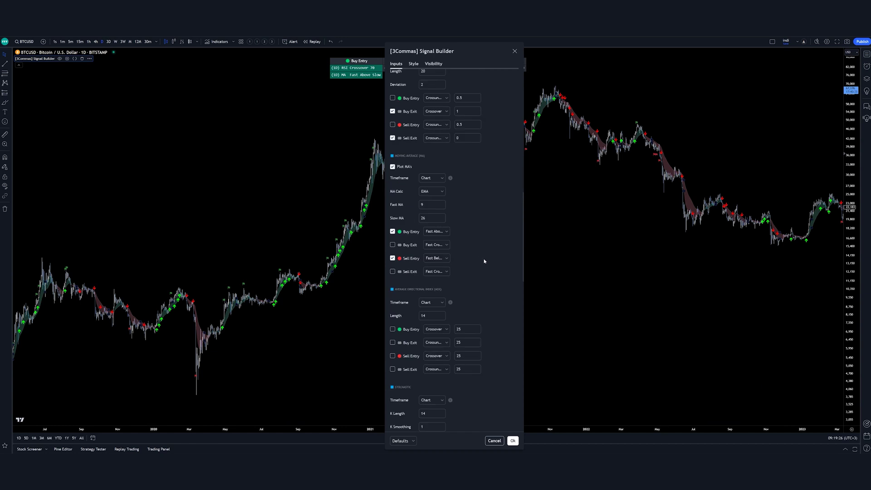
scroll(484, 260, up, 7)
scroll(462, 249, down, 2)
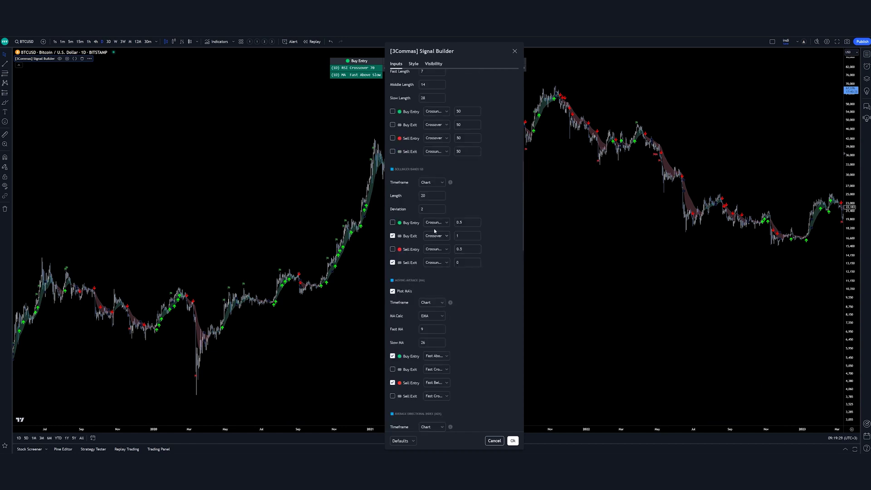
click(392, 235)
click(392, 263)
- Untick the RSI Buy Entry and Sell Entry signals, apply with Ok, and reframe the chart
scroll(474, 240, up, 4)
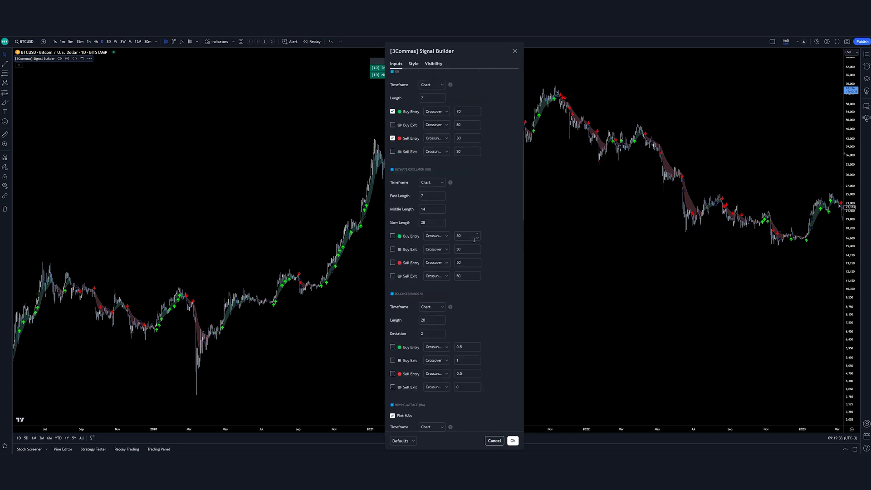
scroll(474, 240, up, 2)
click(392, 174)
click(393, 200)
click(367, 291)
drag(367, 291, 491, 276)
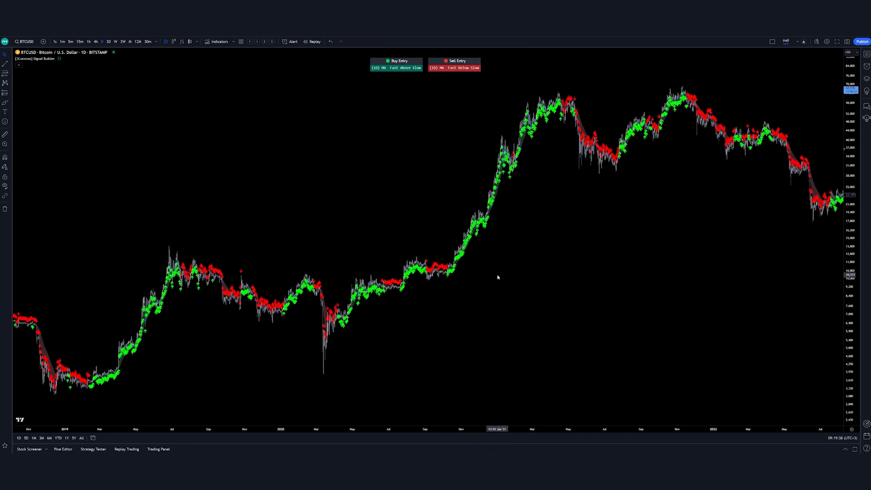
scroll(401, 258, up, 3)
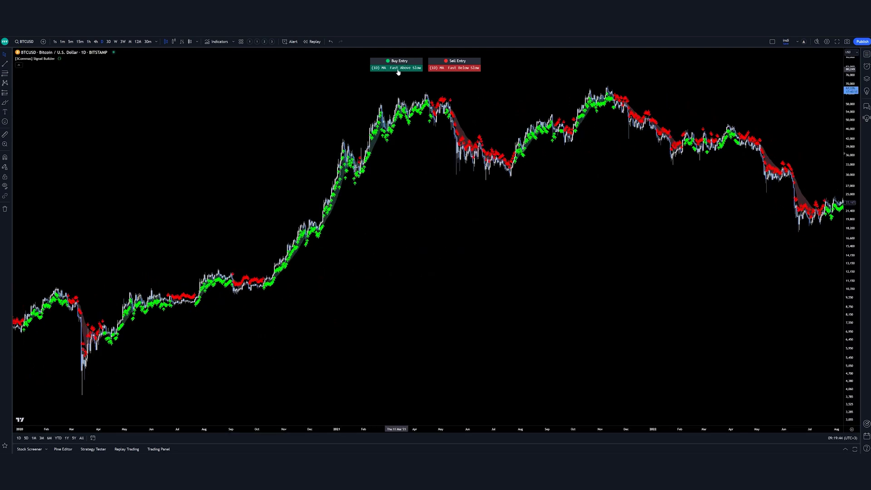
scroll(495, 210, up, 3)
scroll(361, 304, up, 3)
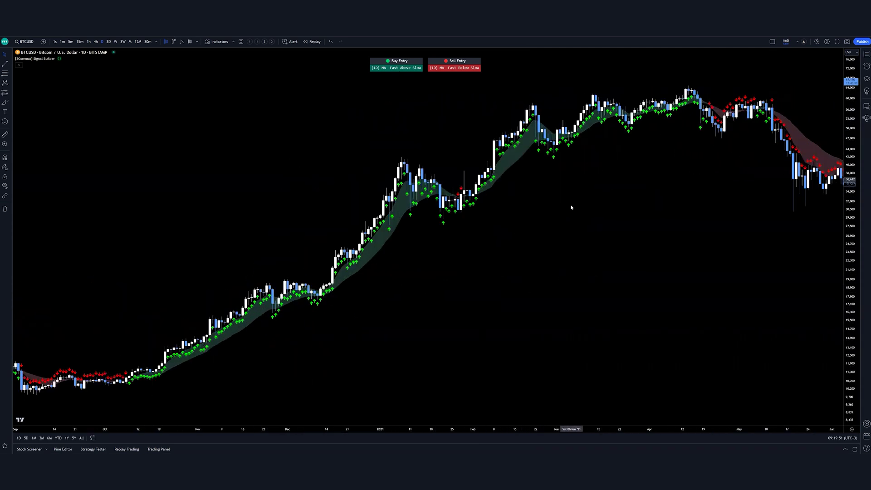
scroll(499, 163, down, 5)
scroll(424, 208, up, 3)
scroll(256, 204, down, 2)
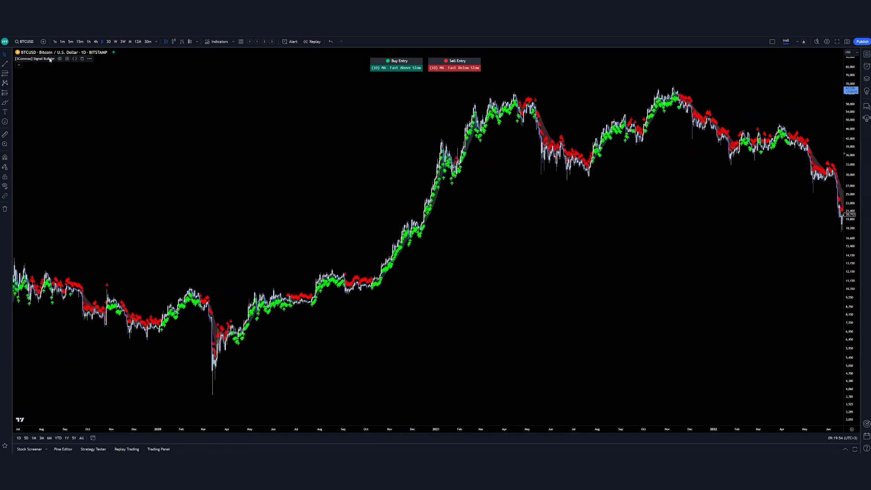
- Set MA Buy Entry to Fast Crossover Slow and MA Sell Entry to Fast Crossunder Slow
click(67, 59)
drag(441, 56, 580, 47)
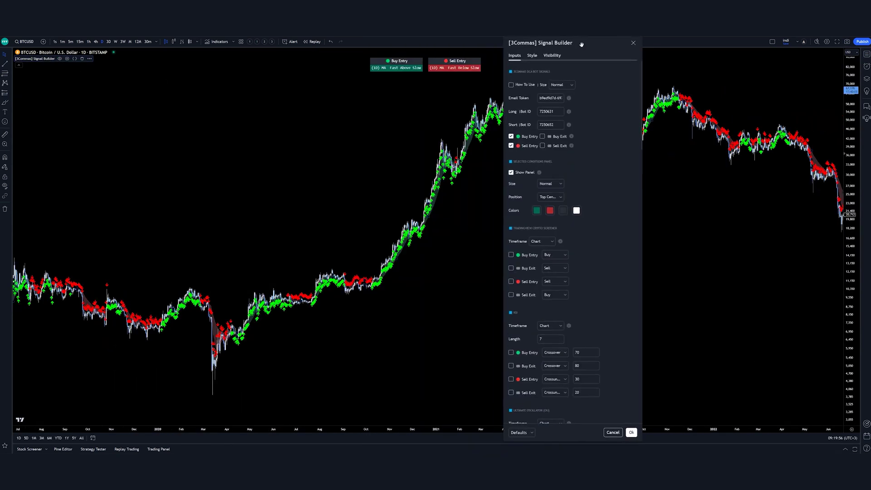
scroll(588, 265, down, 7)
scroll(588, 265, down, 4)
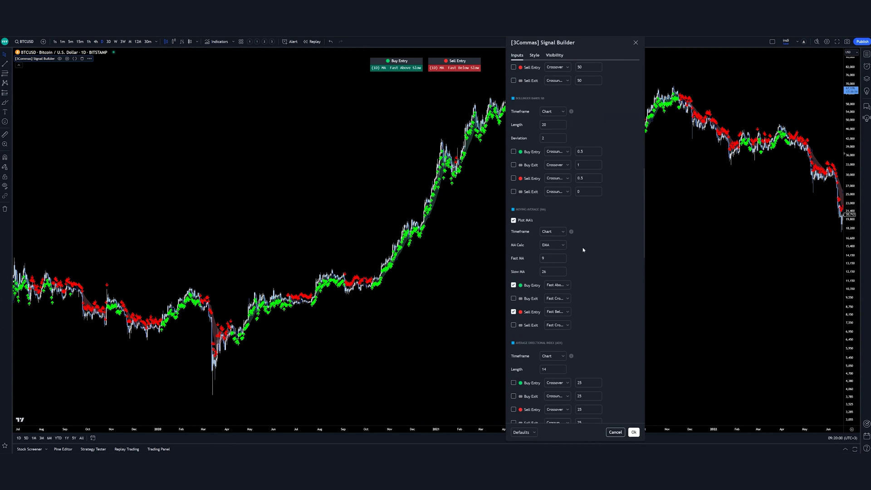
click(563, 285)
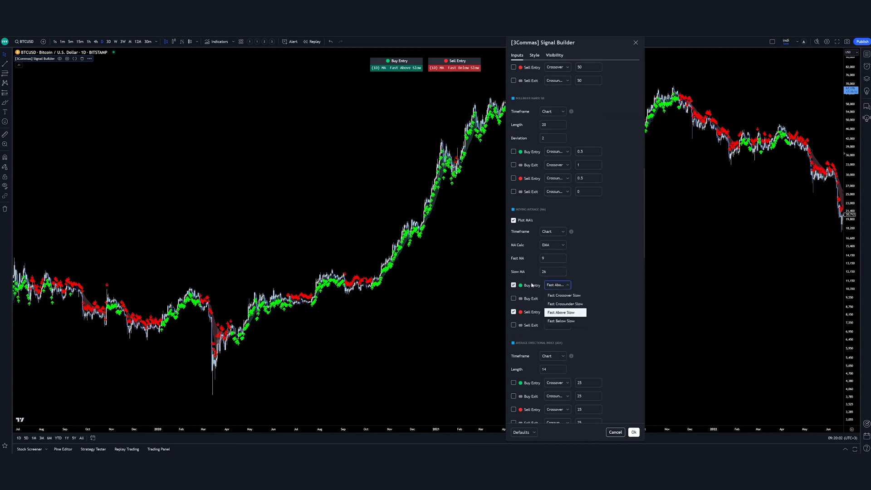
click(565, 295)
click(557, 312)
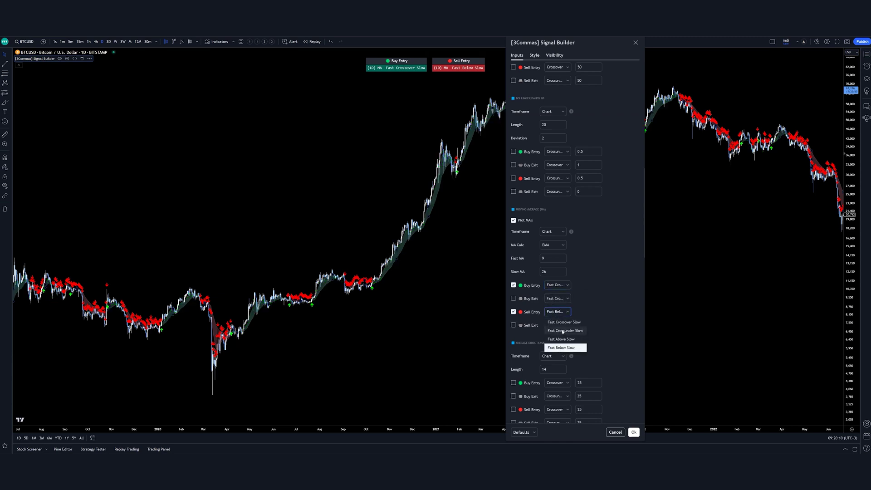
click(563, 331)
key(Return)
- Zoom out across the full BTCUSD history and briefly check the Signal Builder settings
scroll(567, 268, down, 5)
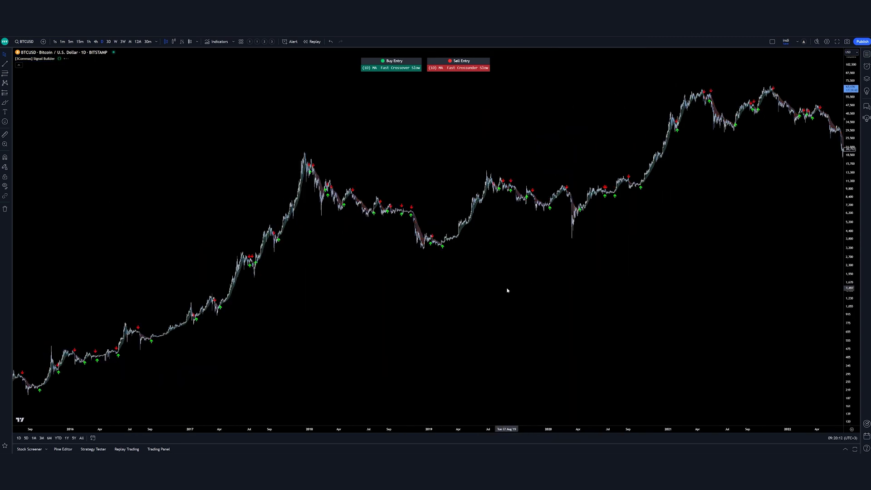
scroll(419, 317, down, 3)
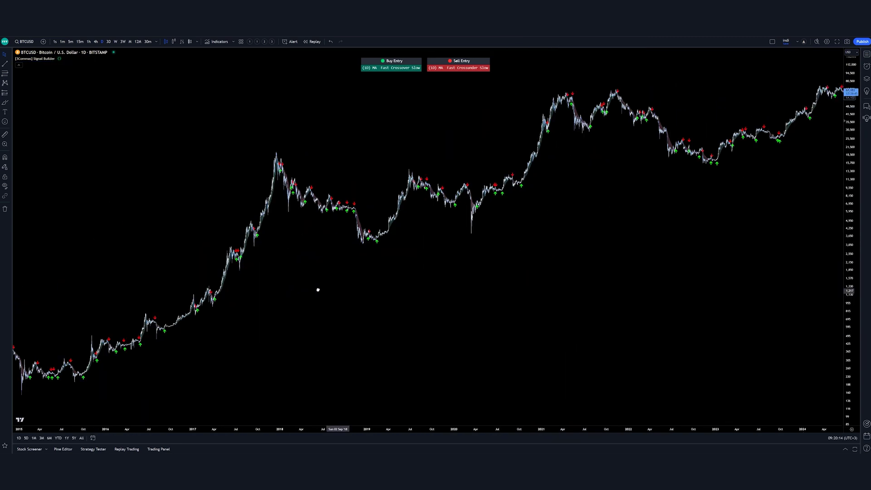
scroll(318, 290, down, 5)
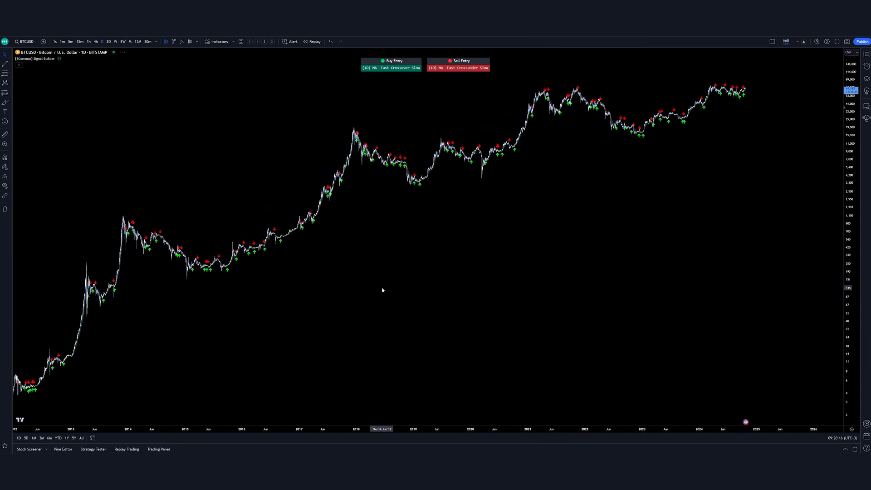
click(68, 58)
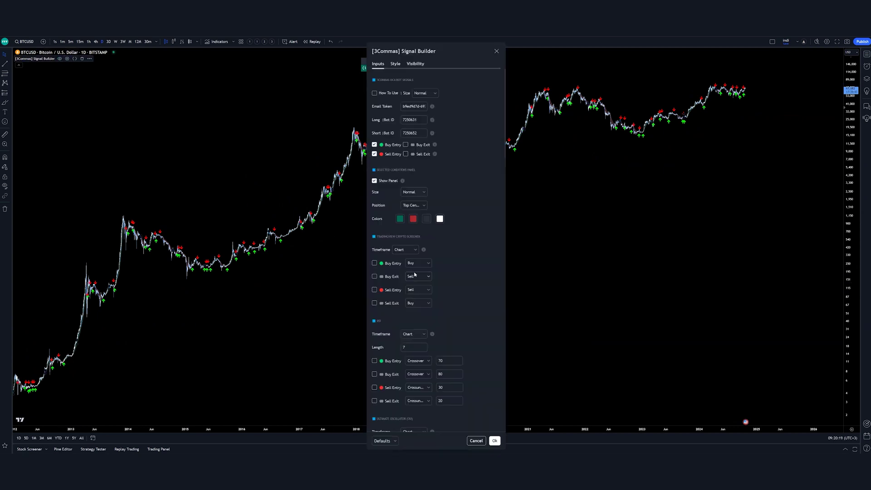
scroll(449, 281, down, 10)
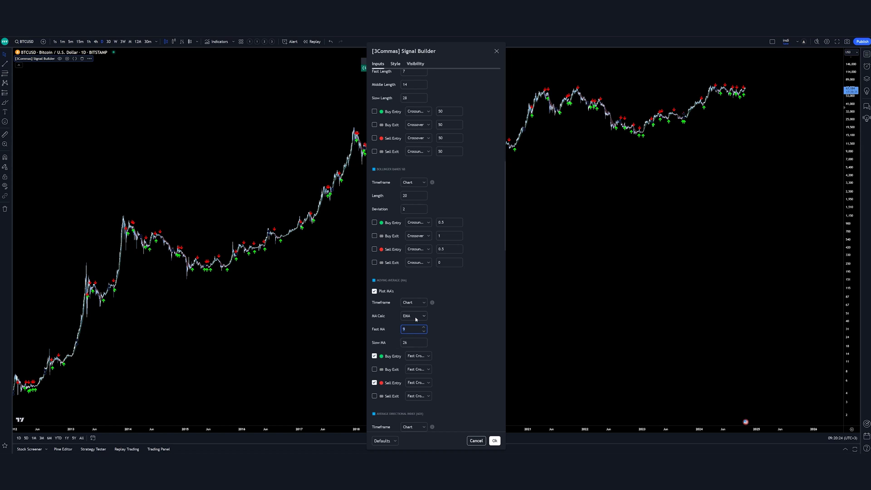
key(Return)
- Zoom back in and reopen the Signal Builder settings, moved to the right of the chart
scroll(429, 298, up, 2)
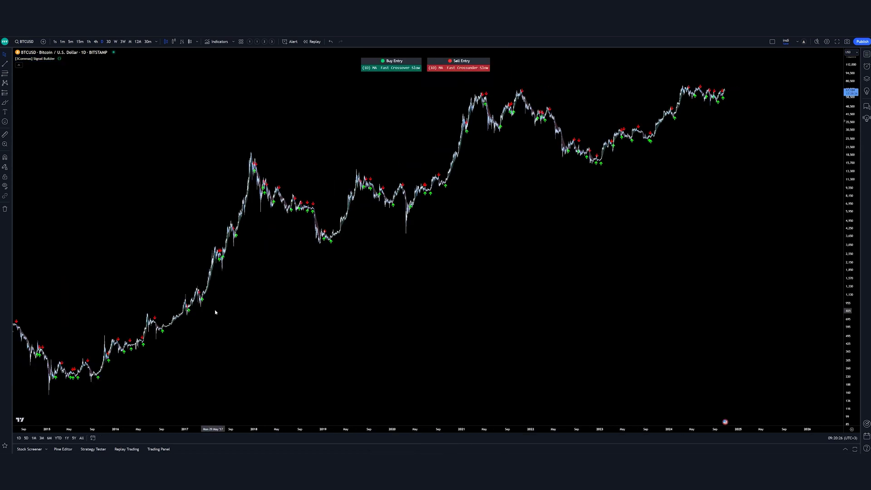
scroll(307, 293, up, 1)
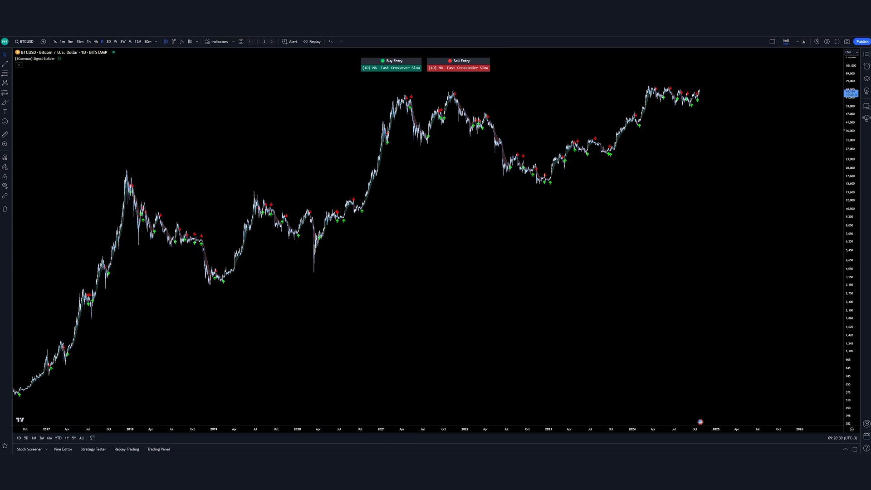
click(67, 59)
drag(442, 66, 672, 66)
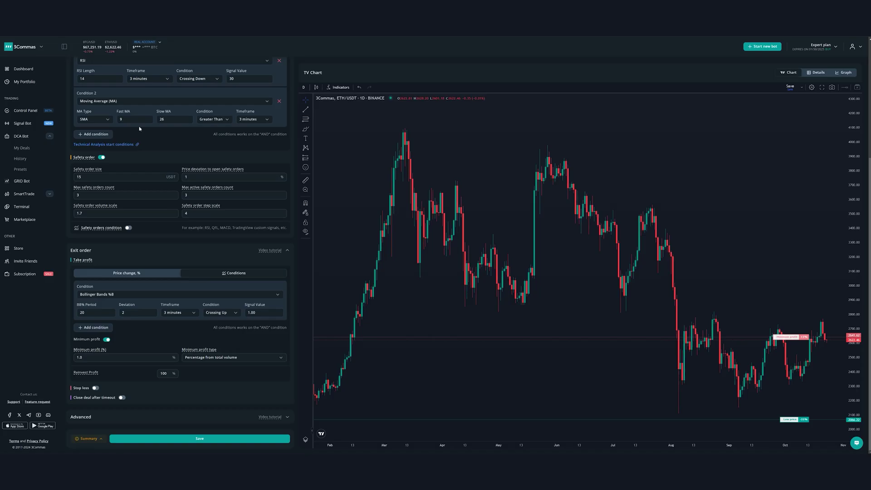
- Change Condition 1 to Trading View custom signal and remove the moving-average Condition 2
scroll(139, 128, up, 4)
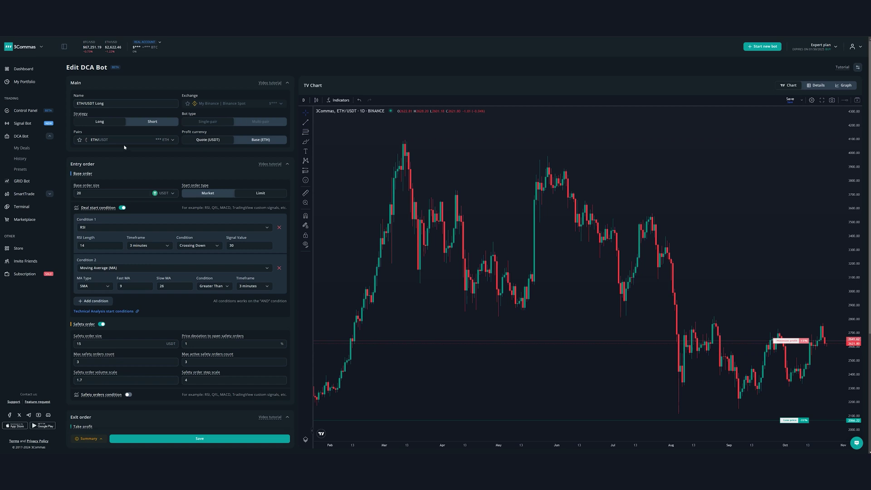
scroll(126, 165, down, 2)
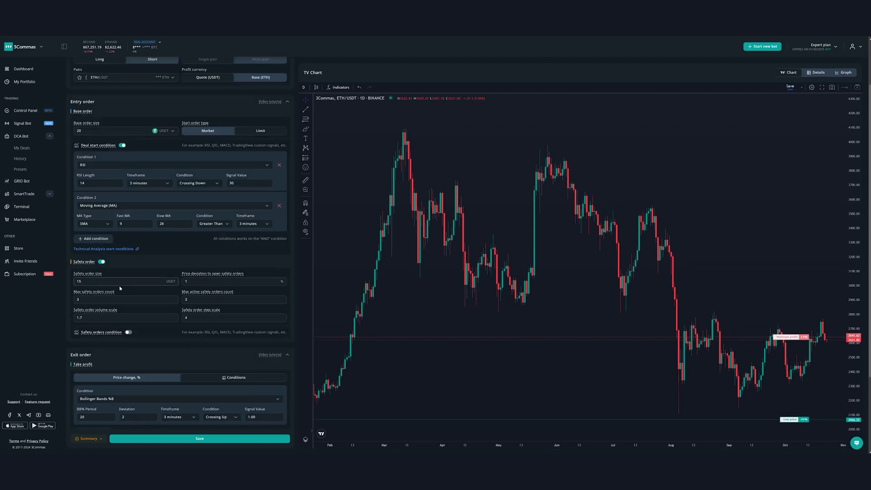
click(105, 168)
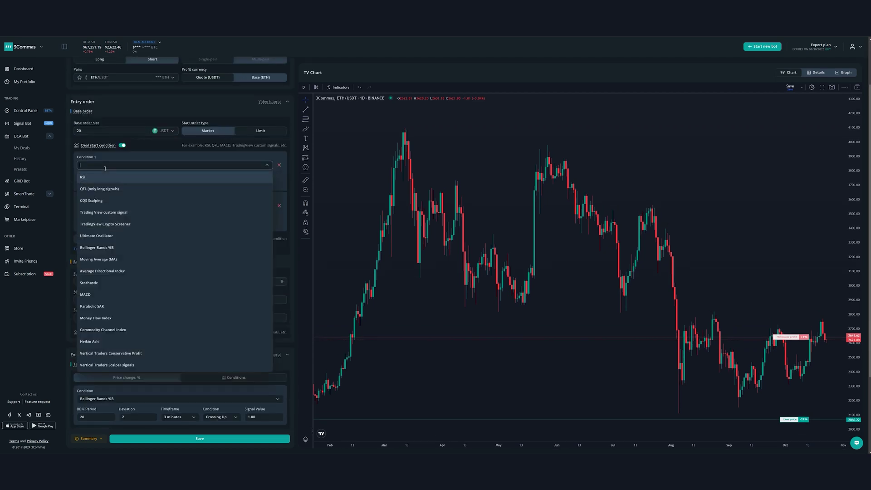
click(117, 217)
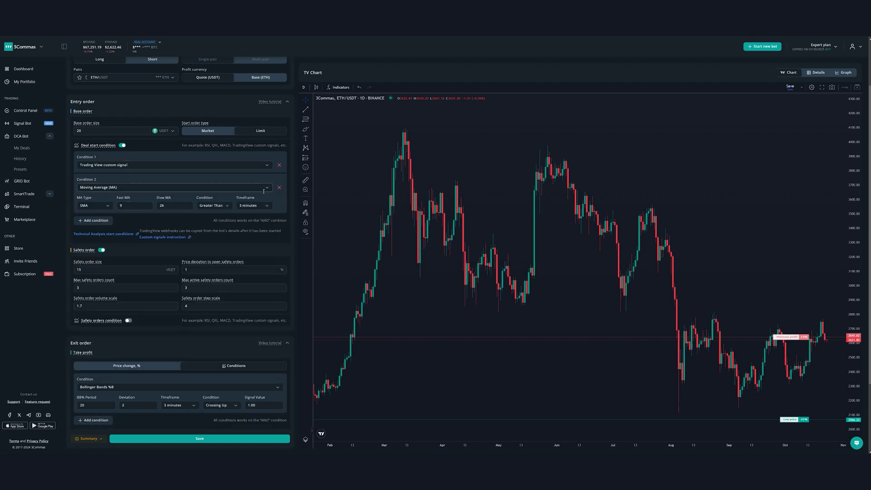
click(279, 188)
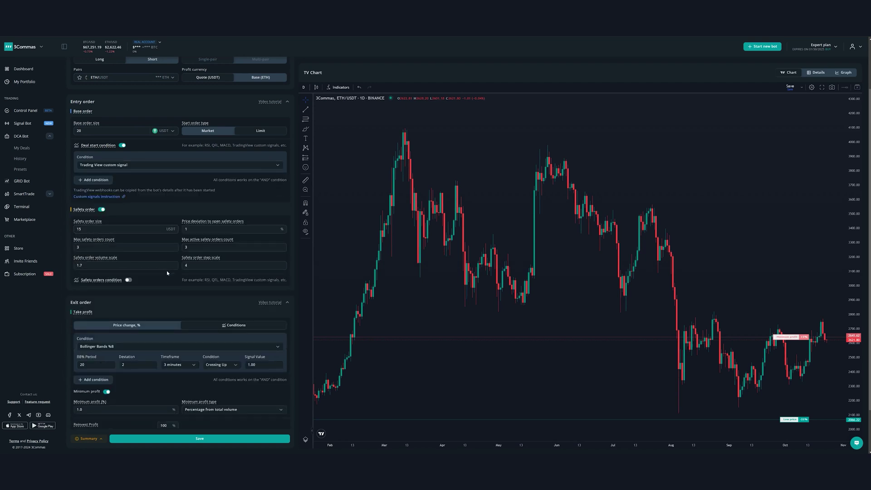
- Set the take-profit condition to Trading View custom signal and check the 1.0% minimum profit
click(185, 346)
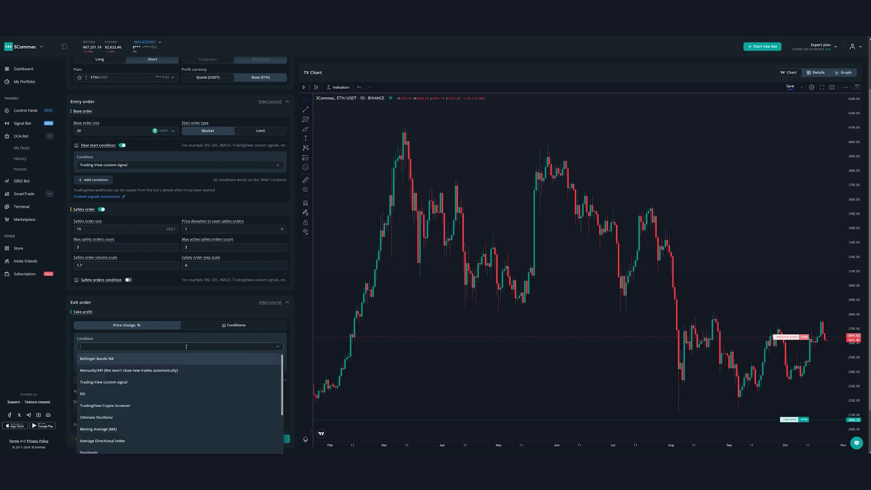
click(128, 382)
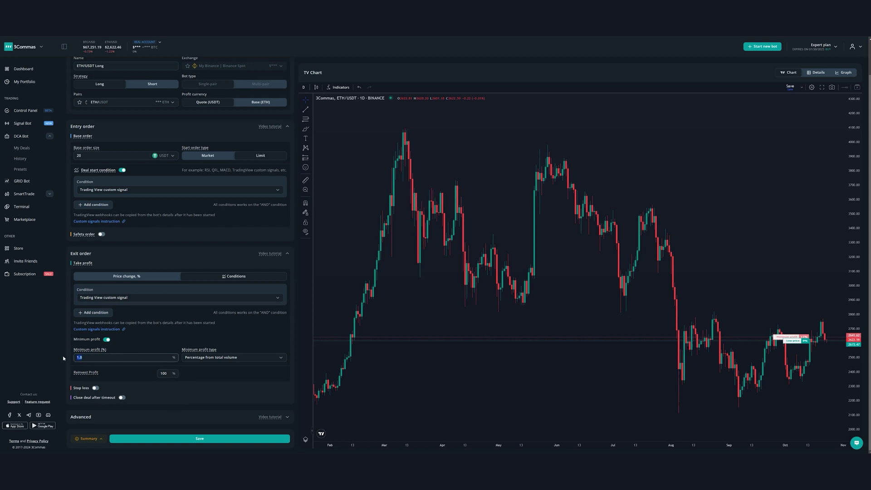
mouse_move(103, 352)
scroll(163, 340, up, 1)
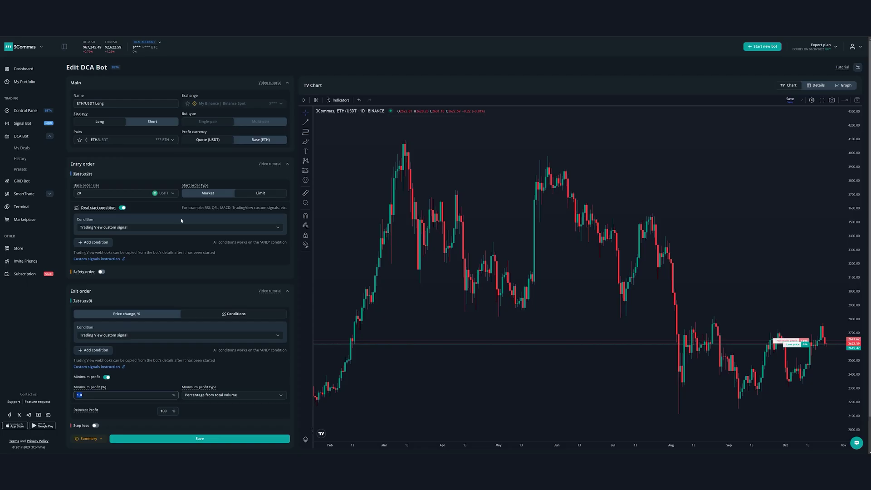
scroll(190, 418, down, 1)
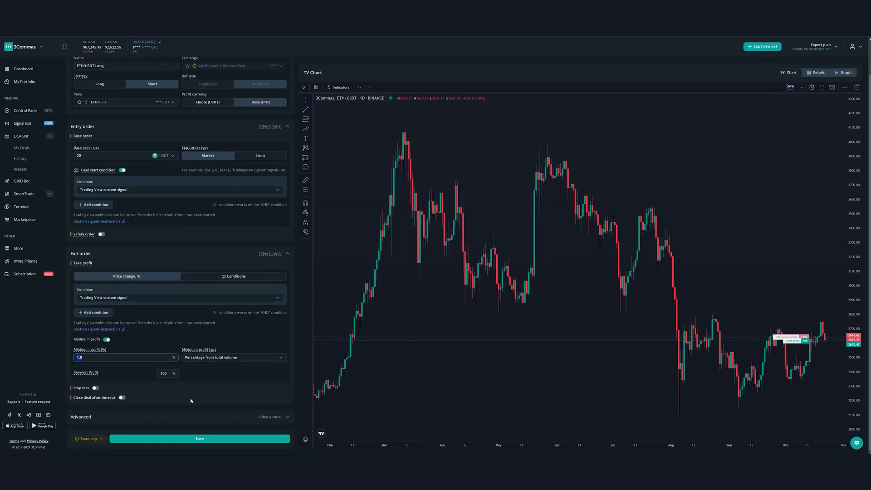
click(186, 439)
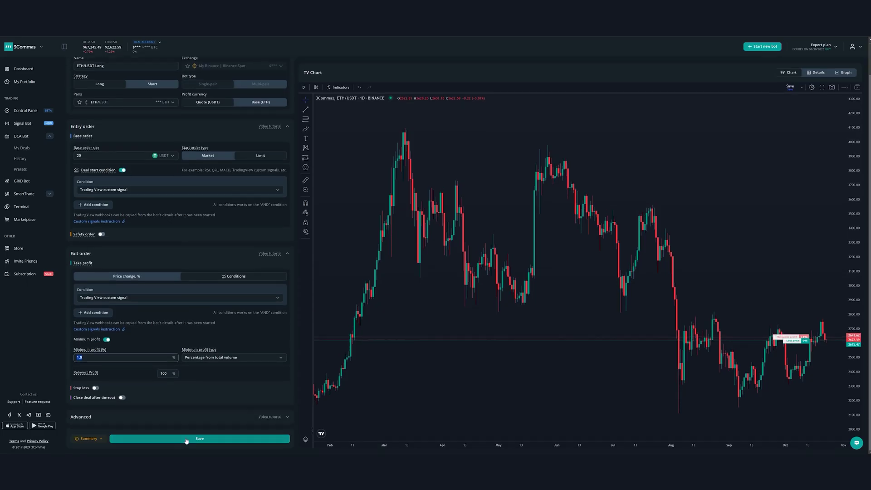
scroll(185, 439, up, 1)
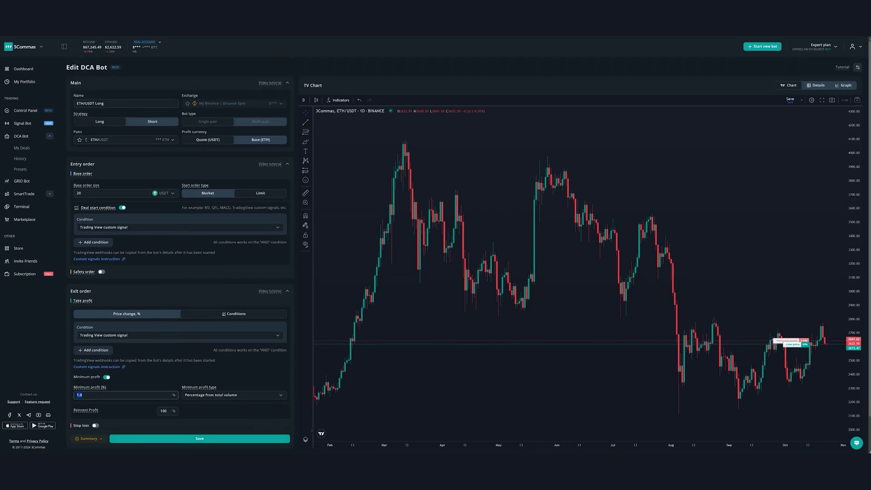
- Save the bot, then show the deal start and close-at-market-price message texts
click(186, 439)
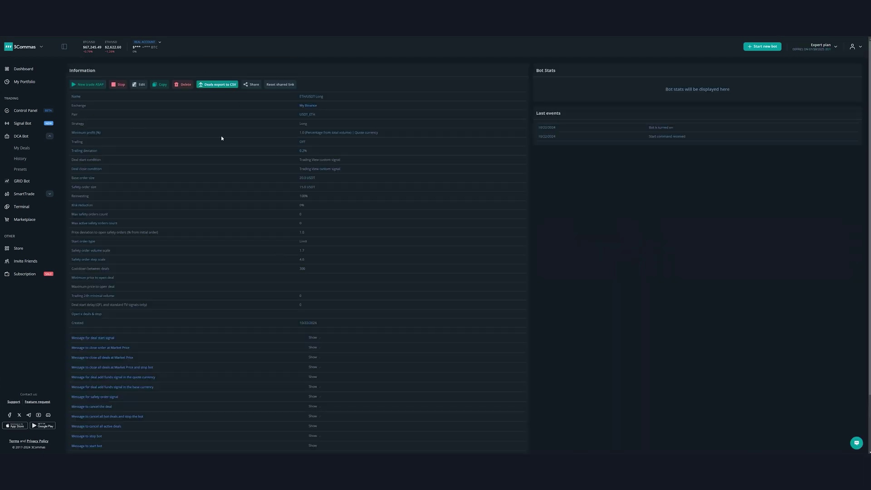
click(312, 338)
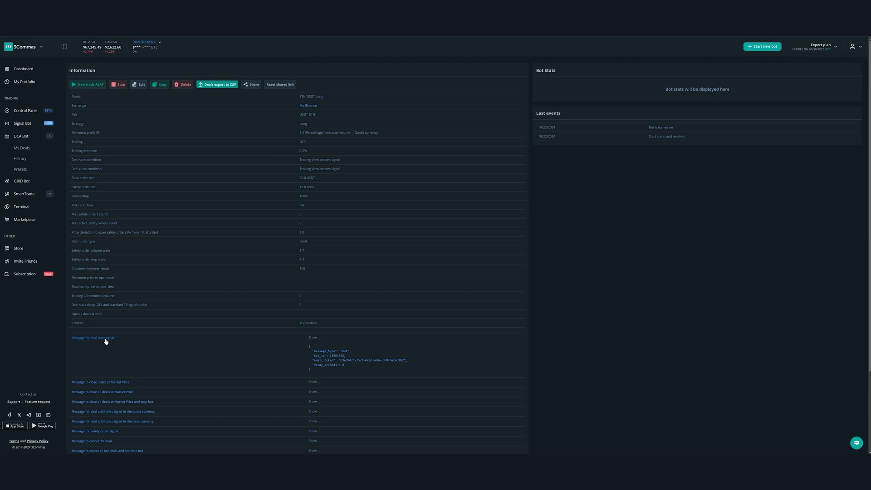
click(313, 382)
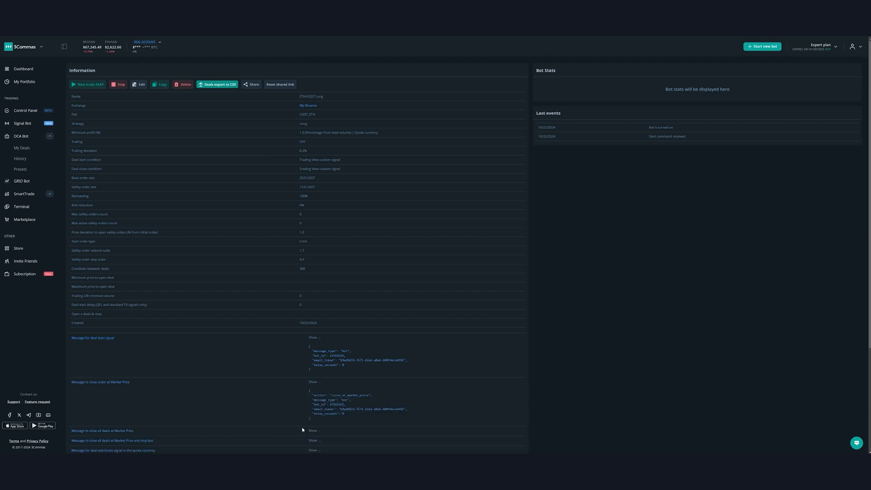
scroll(331, 408, down, 2)
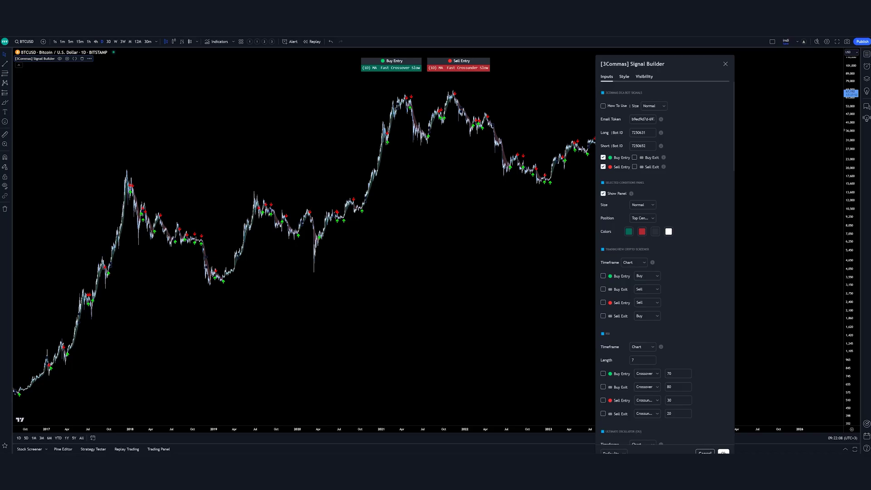
- Replace the Signal Builder's Email Token with the pasted 3Commas email token
drag(618, 106, 186, 134)
click(202, 146)
key(ctrl+a)
key(ctrl+v)
key(Tab)
key(Tab)
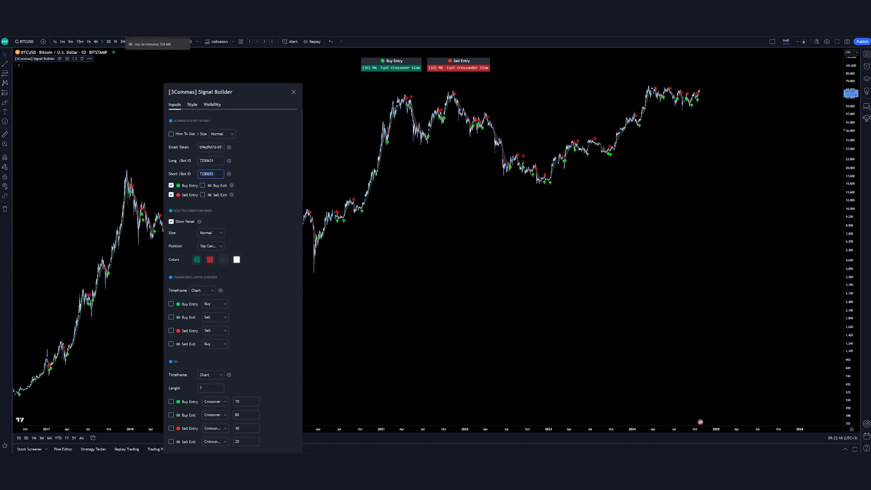
- Copy the Long and Short bot IDs from 3Commas into the Signal Builder and tick How To Use
key(ctrl+Tab)
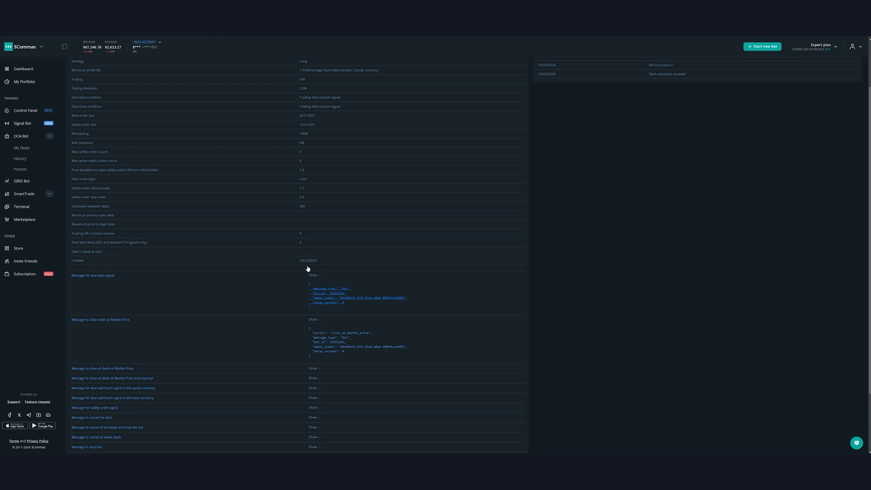
double_click(217, 162)
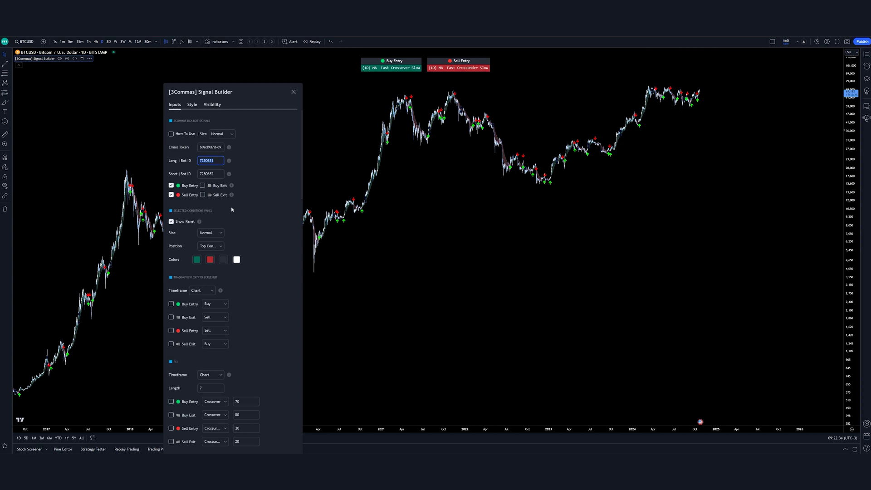
click(213, 176)
click(217, 175)
double_click(210, 175)
click(208, 148)
drag(226, 93, 711, 79)
click(584, 113)
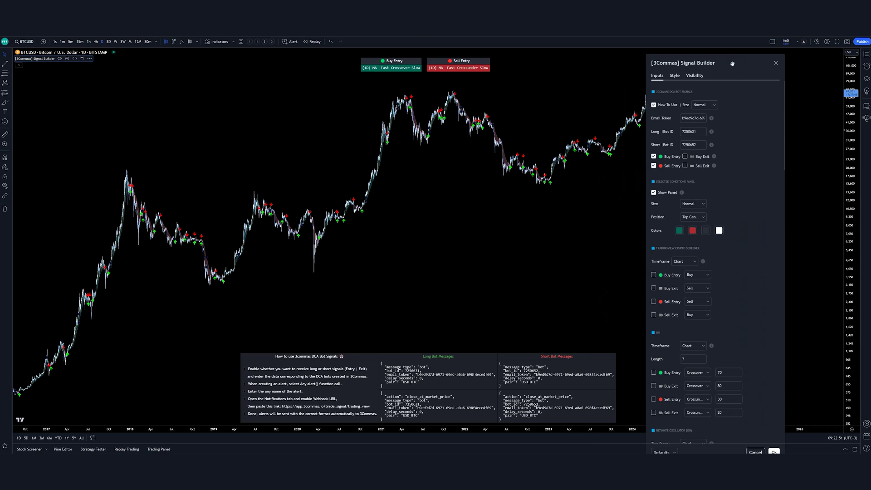
- Set the How-to-use table size to Large
click(708, 105)
click(695, 133)
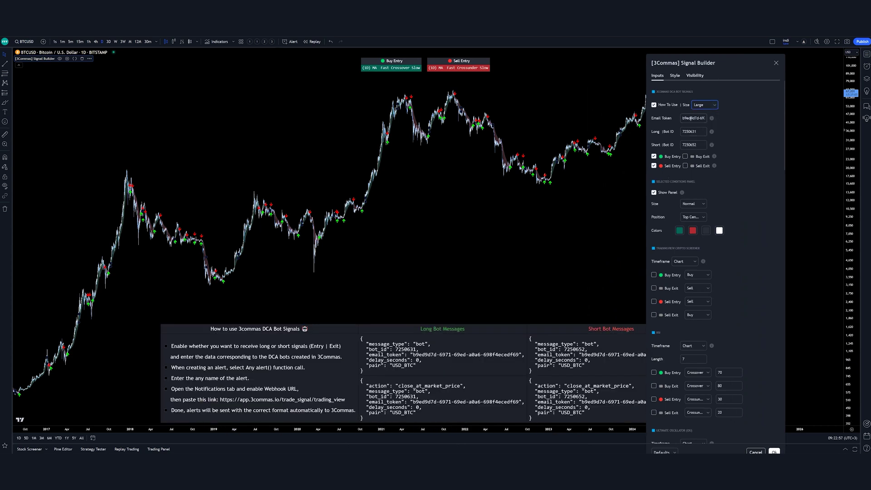
click(689, 131)
- Toggle Buy Entry and Sell Entry off and back on, then untick How To Use
click(654, 156)
click(654, 166)
click(653, 156)
click(654, 166)
click(653, 105)
- Start a new BTCUSD alert on the Signal Builder, trying its Buy Exit and Sell conditions
click(421, 211)
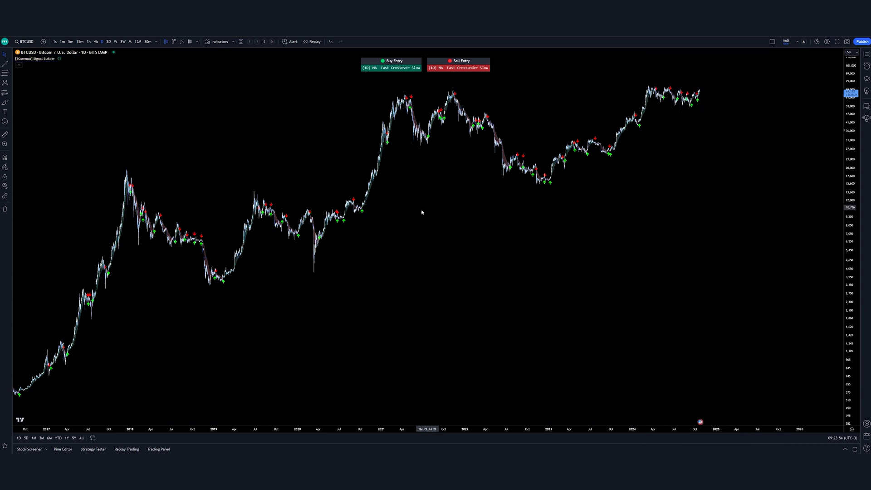
right_click(417, 193)
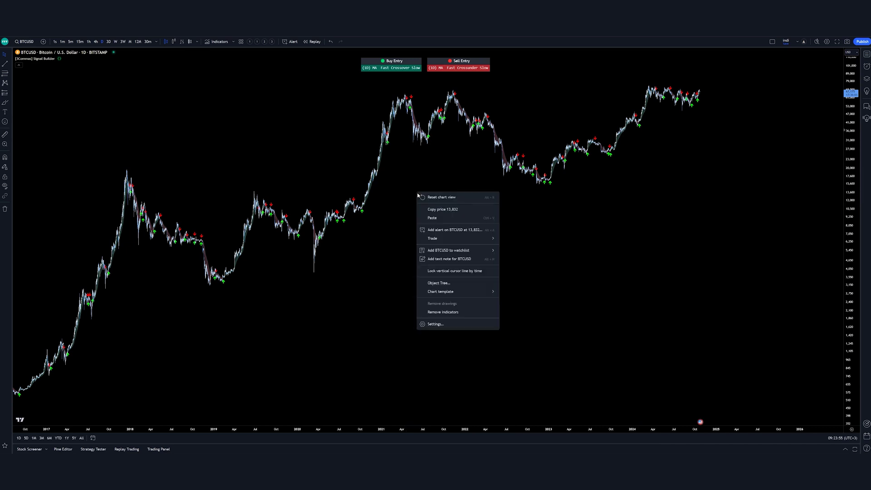
click(432, 230)
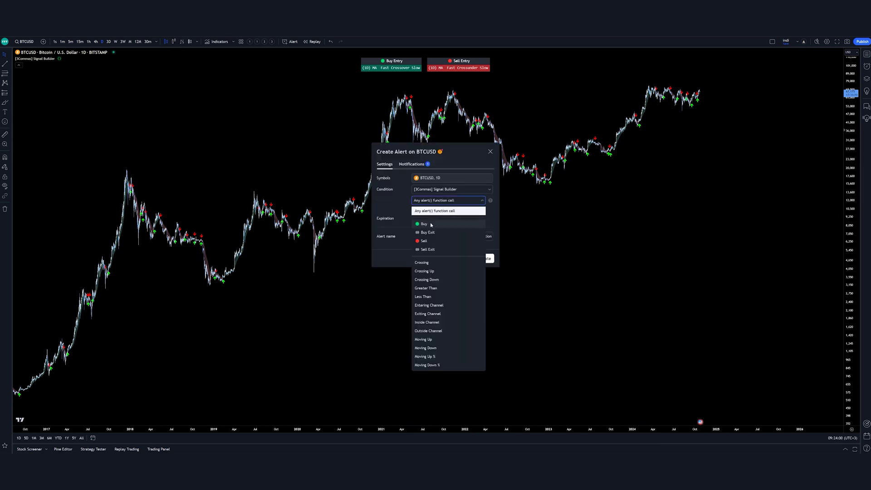
click(428, 226)
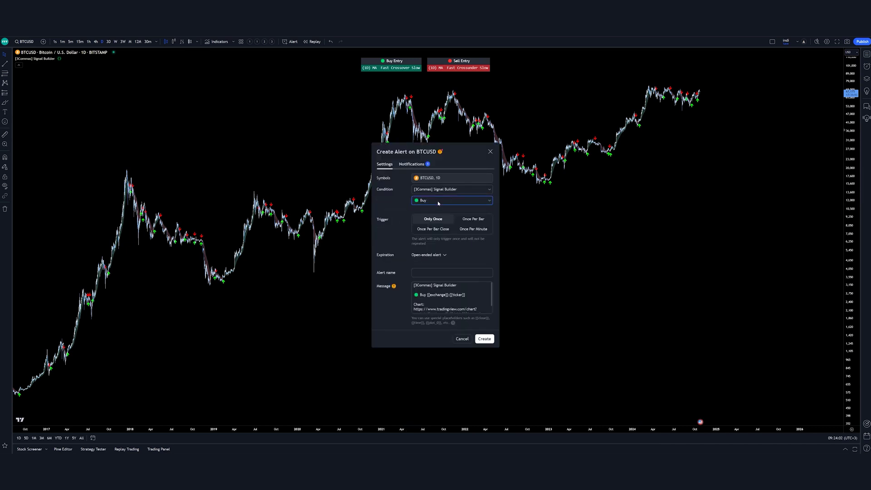
click(437, 200)
click(431, 232)
click(437, 200)
click(432, 240)
- Set the alert condition to Any alert() function call and go to Notifications
click(437, 201)
click(430, 251)
scroll(447, 294, down, 1)
scroll(459, 289, up, 1)
click(452, 204)
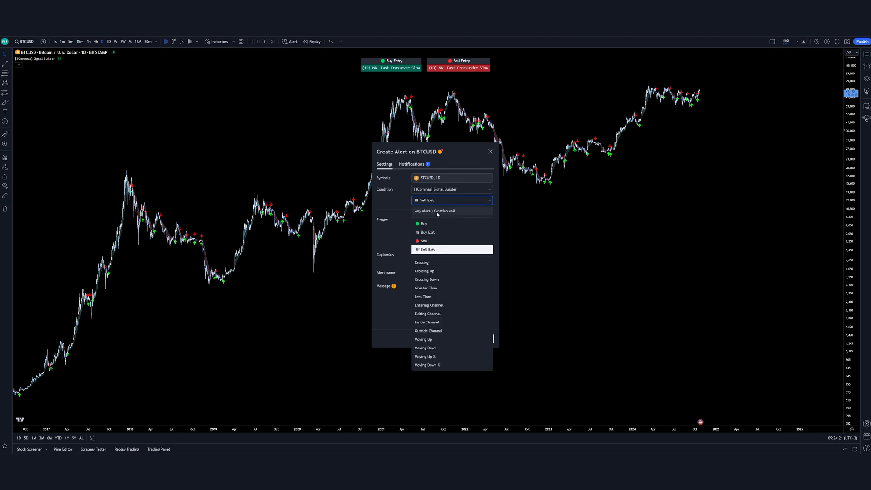
click(446, 211)
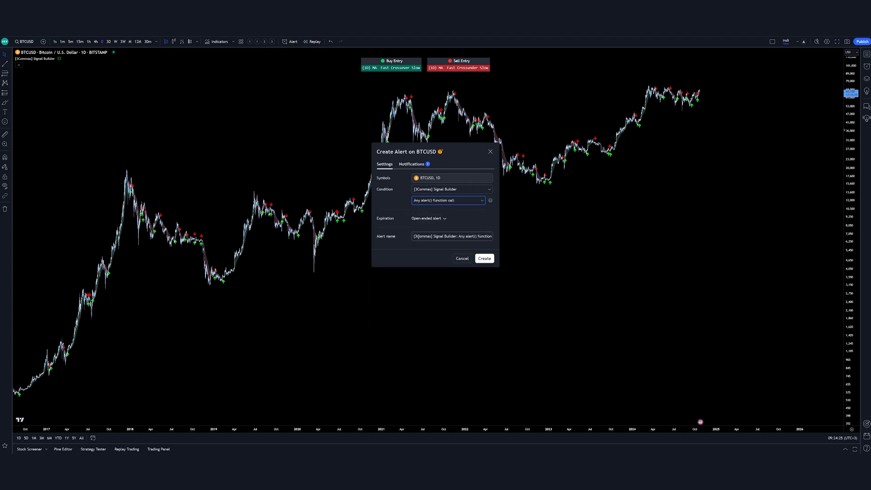
drag(418, 236, 492, 236)
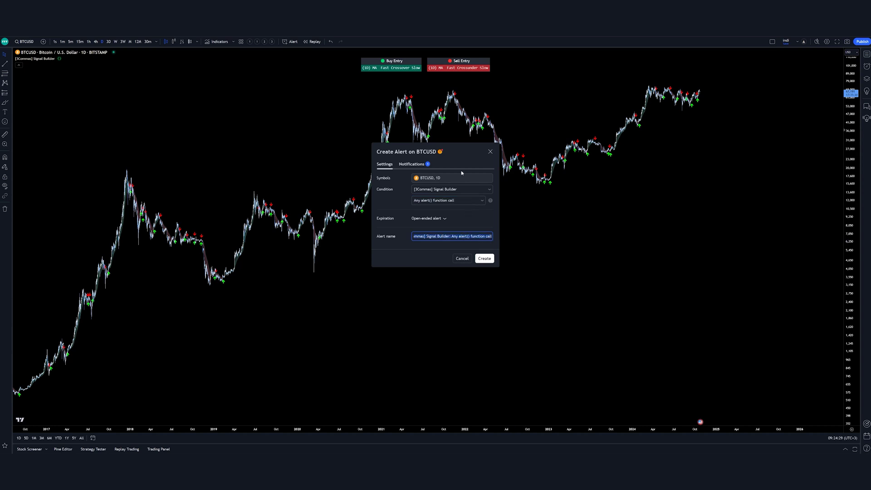
click(411, 164)
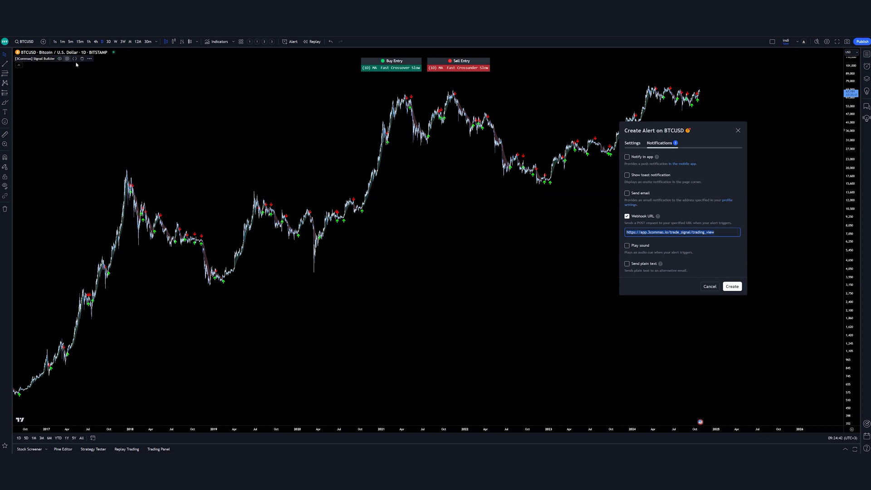
- Tick How To Use in the Signal Builder settings to show the table again
click(67, 59)
click(399, 95)
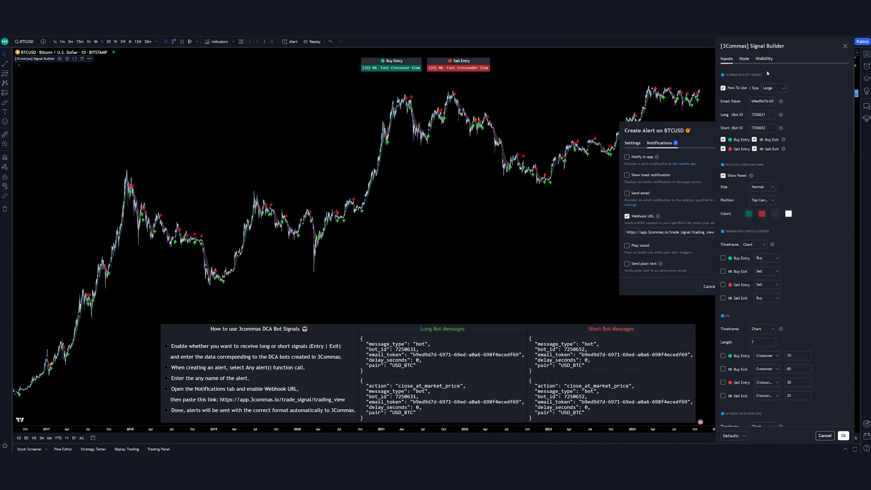
drag(709, 135, 552, 105)
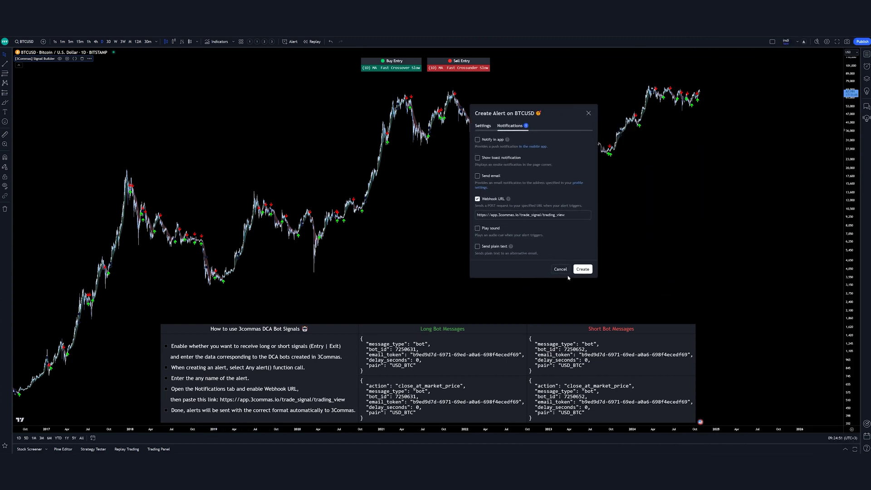
- Confirm [3Commas] Signal Builder as the alert source and create the BTCUSD alert
click(477, 129)
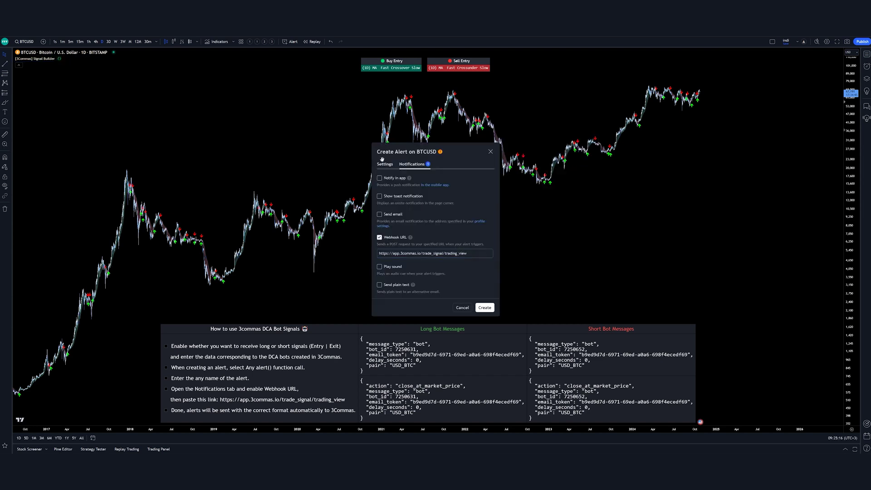
click(385, 164)
click(444, 191)
click(444, 206)
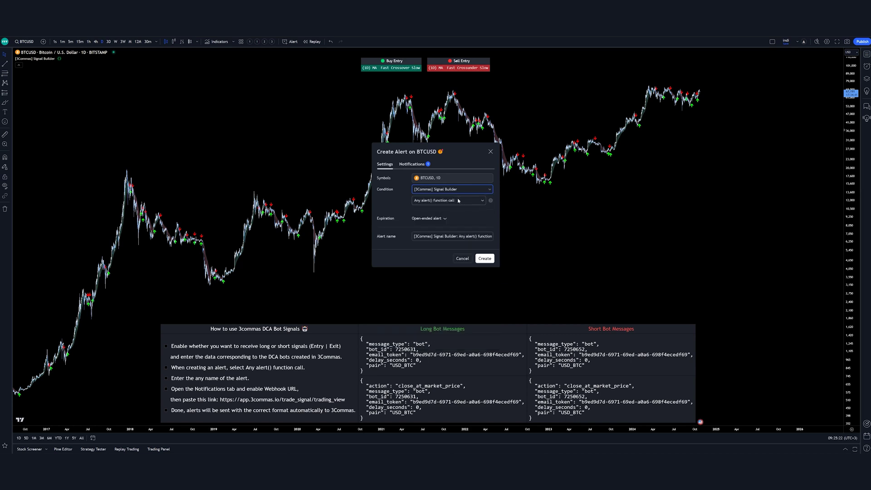
click(483, 258)
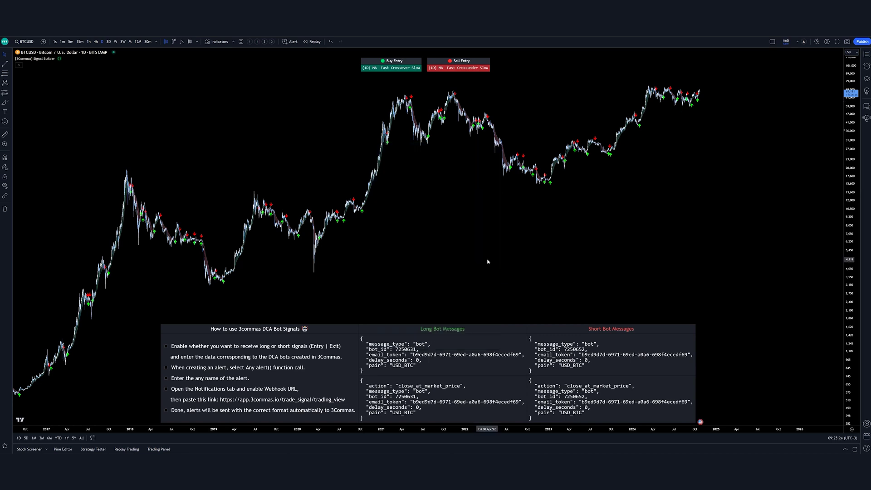
scroll(487, 261, down, 5)
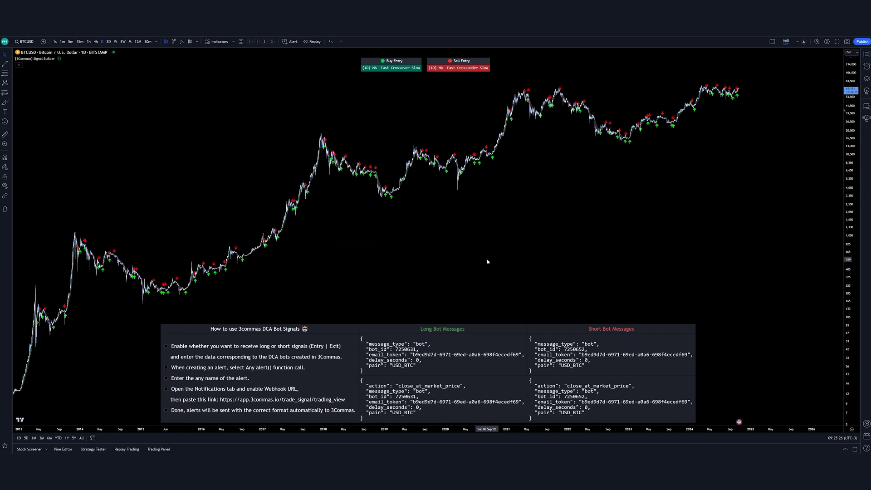